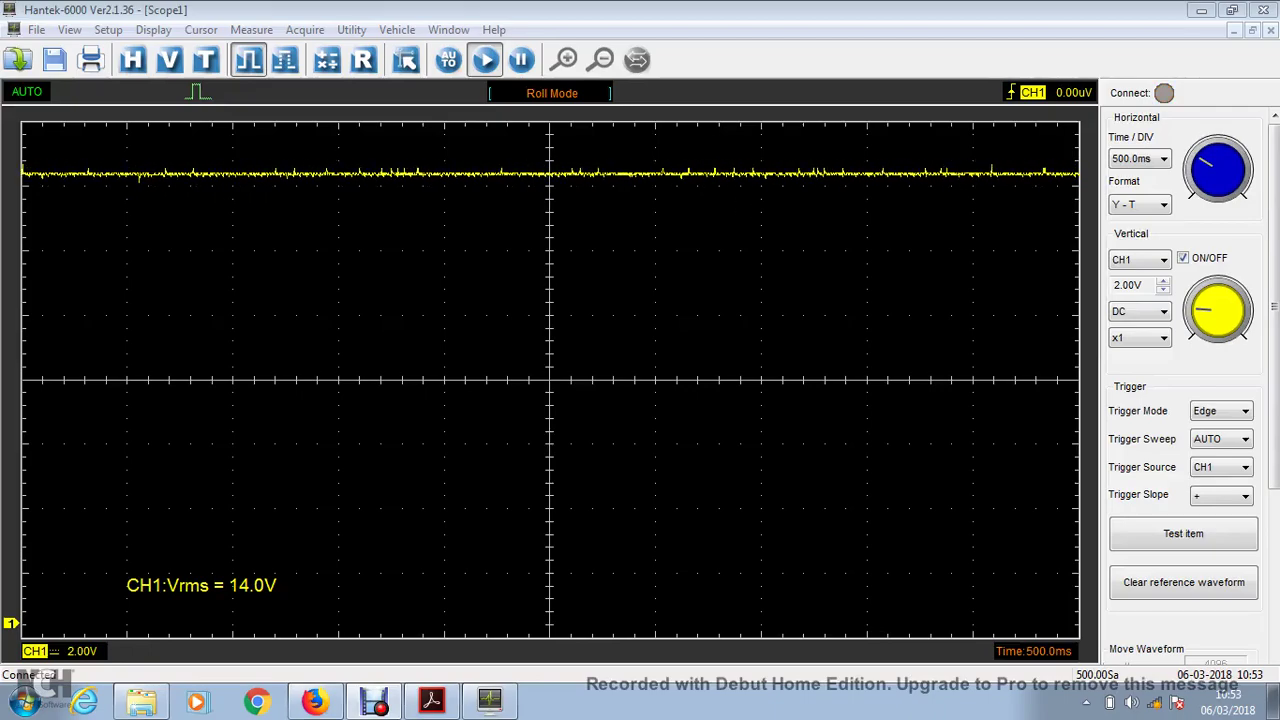
Change Horizontal Setup from Roll to Normal sweep at 1.000ms per division and confirm.
left_click(132, 60)
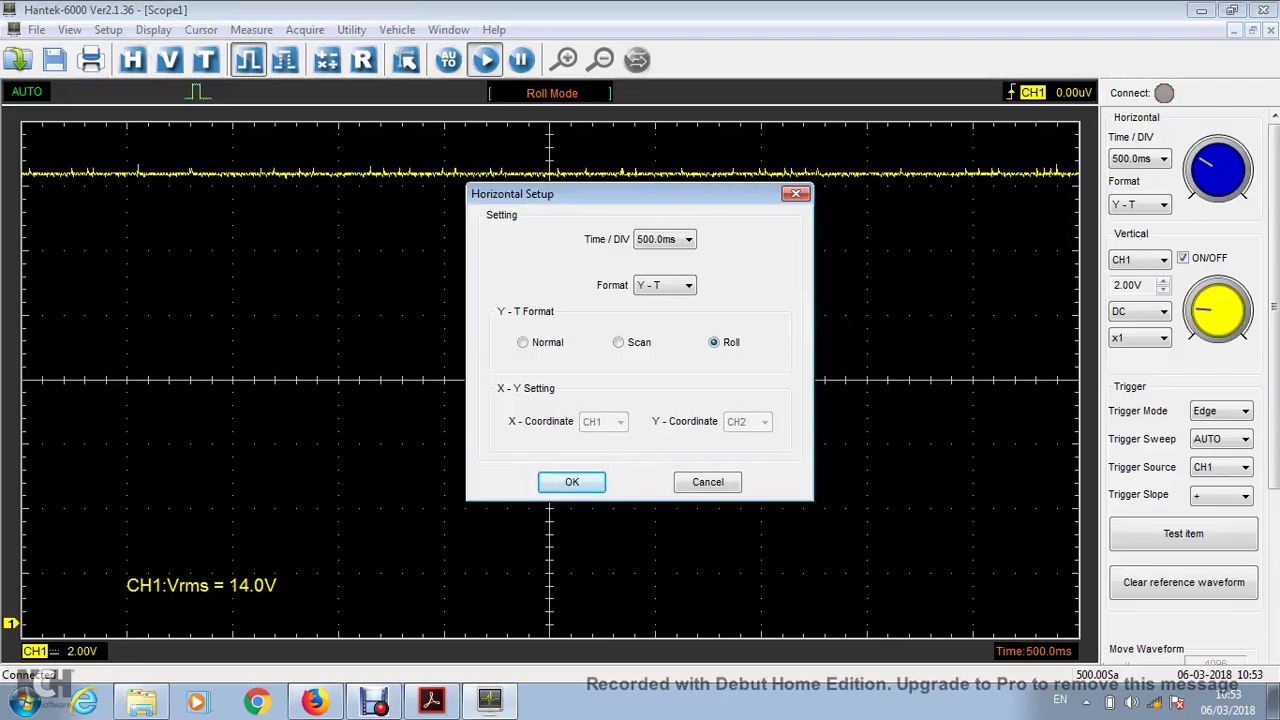
left_click(522, 342)
left_click(664, 239)
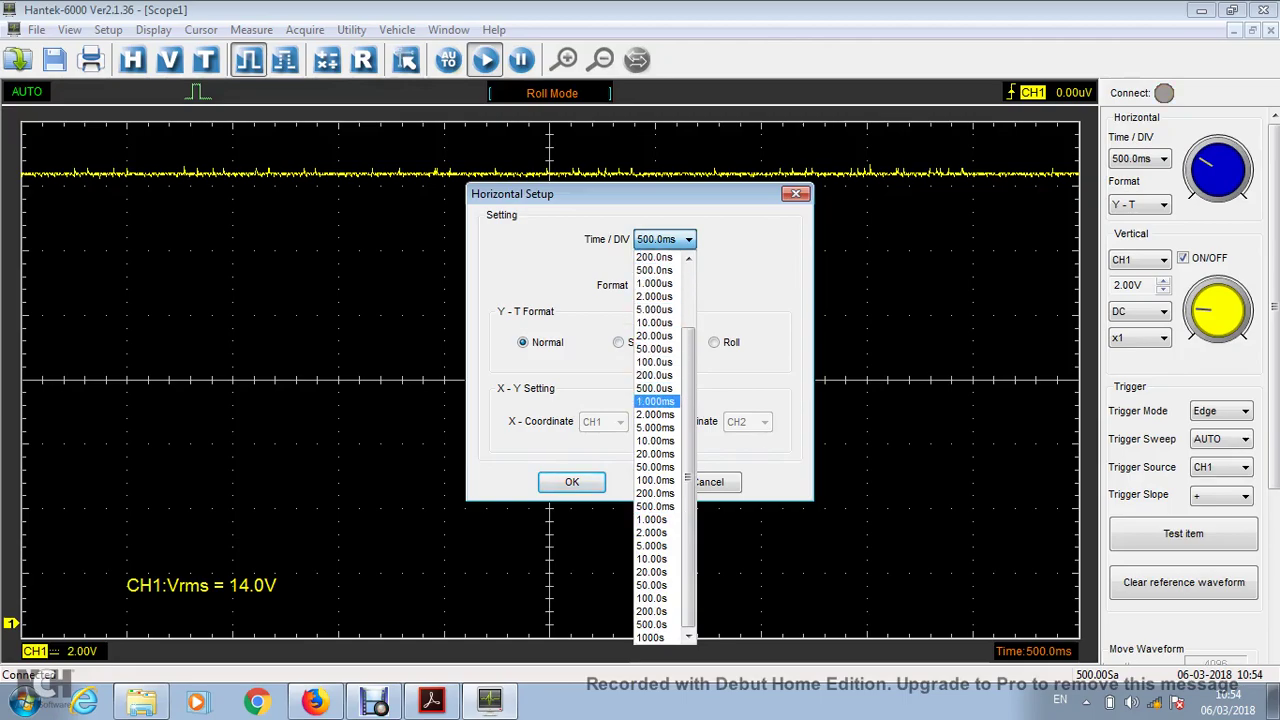
left_click(655, 401)
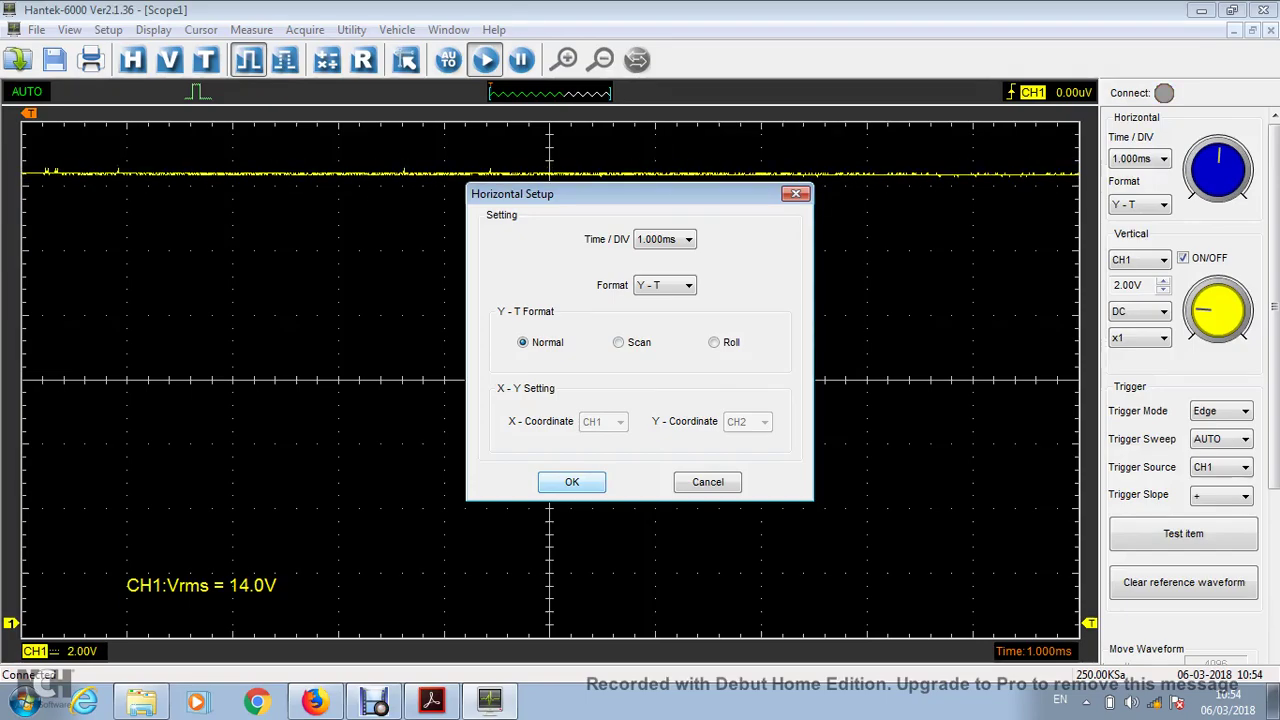
key("Return")
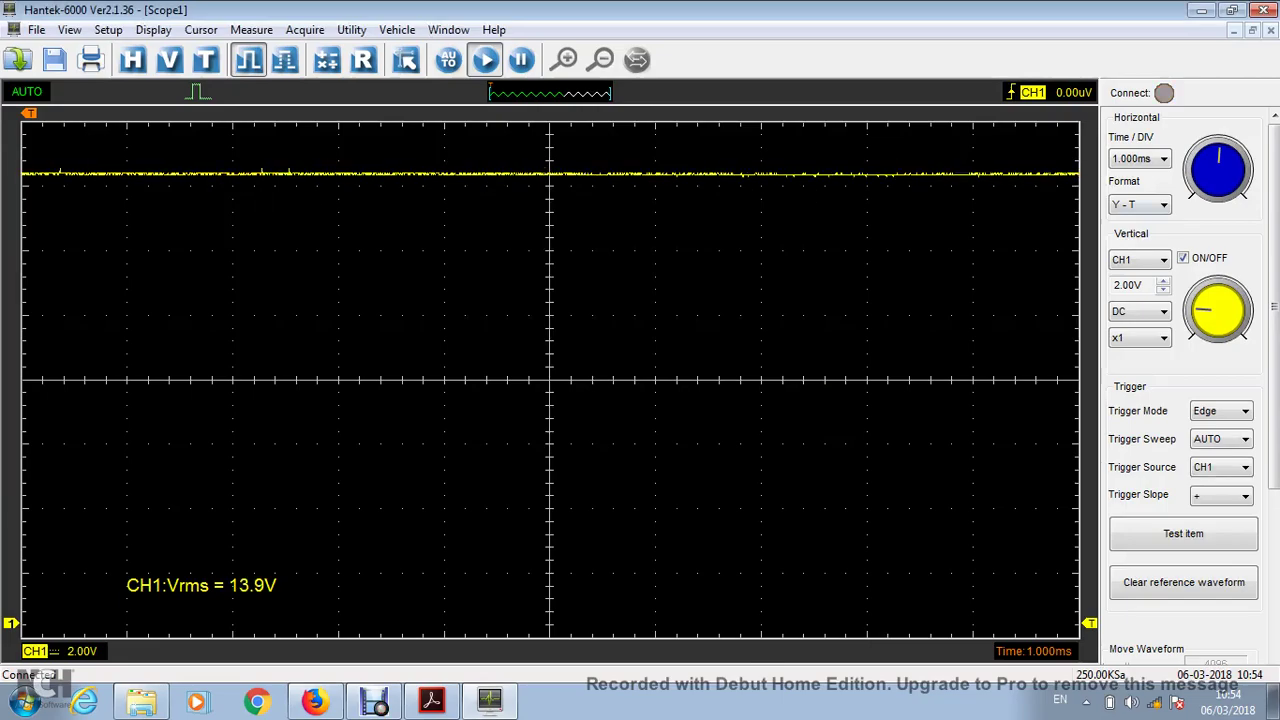
Step the timebase up to 5.000ms per division.
key("alt+Down")
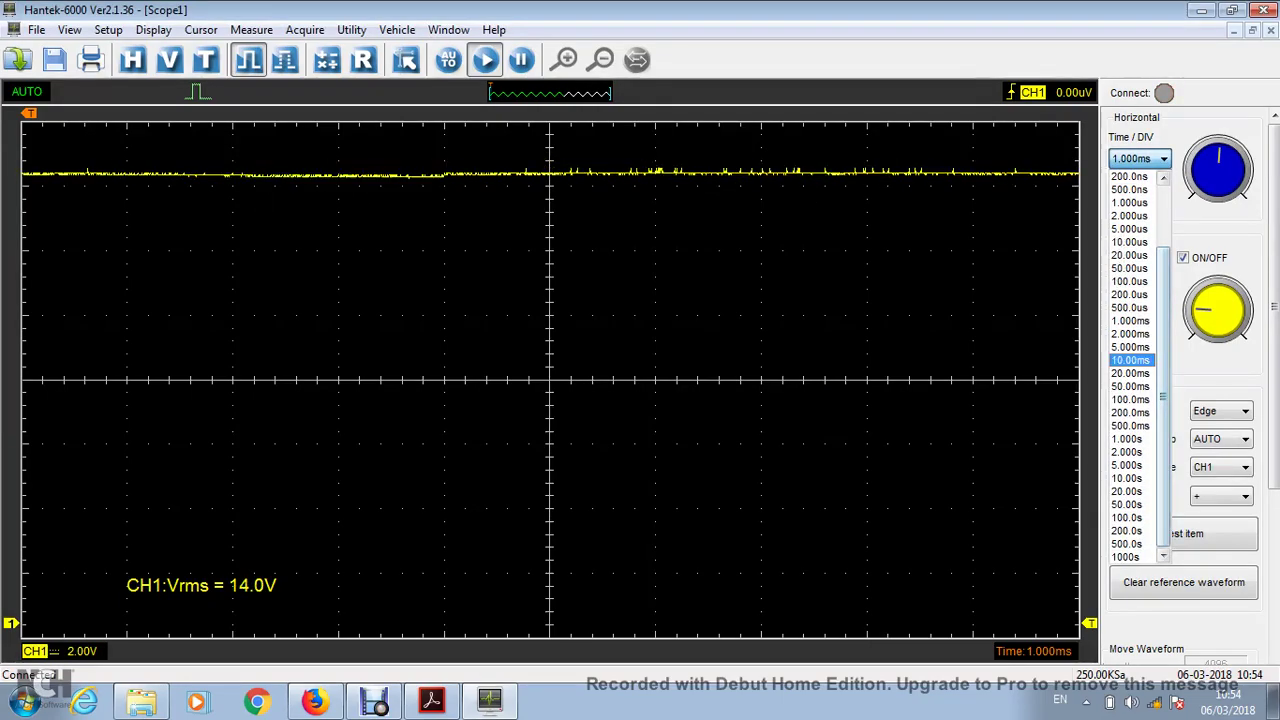
key("Up")
key("Return")
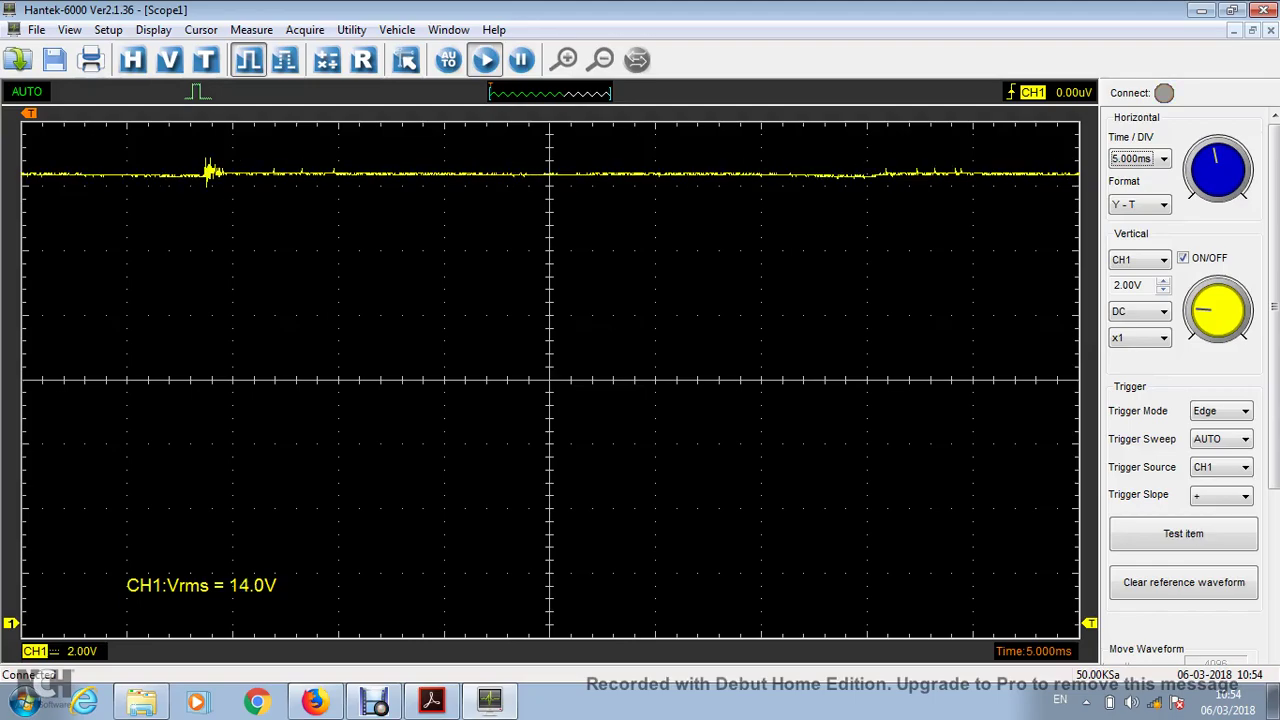
Switch CH1 to AC coupling and raise its sensitivity to 500mV per division.
left_click(1138, 311)
left_click(1125, 342)
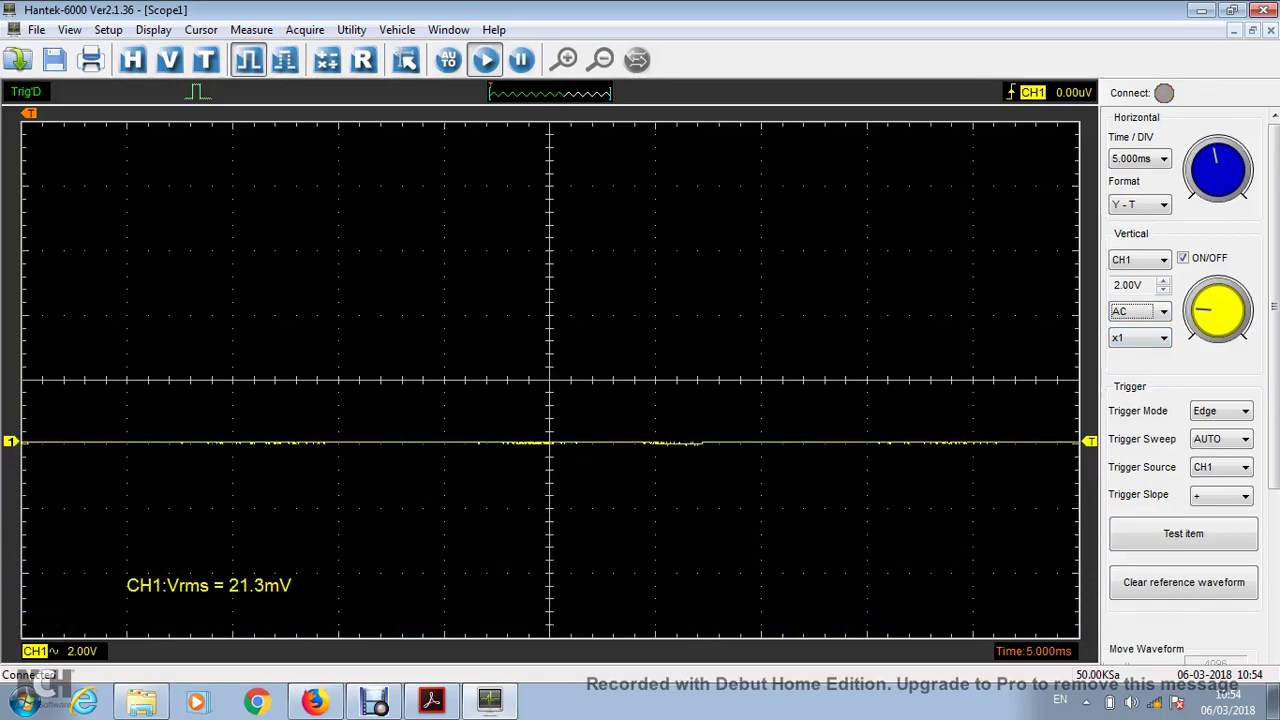
left_click(1163, 289)
left_click(1163, 289)
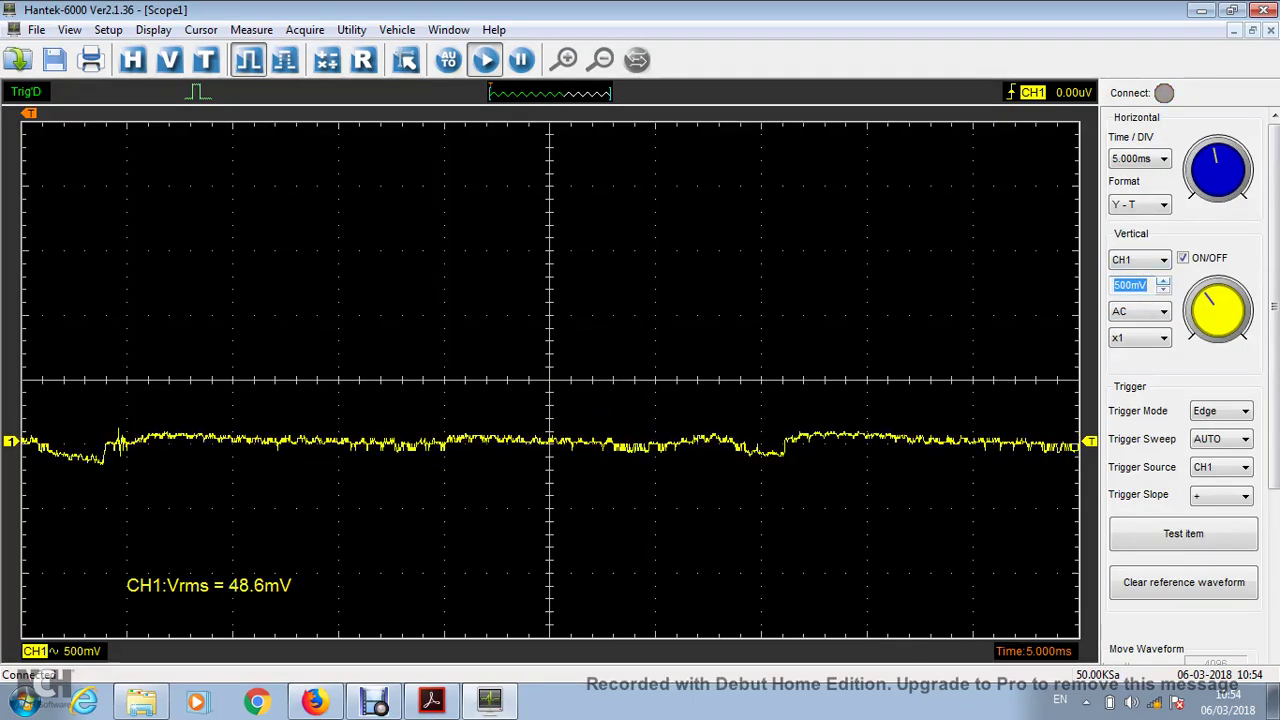
left_click(1138, 158)
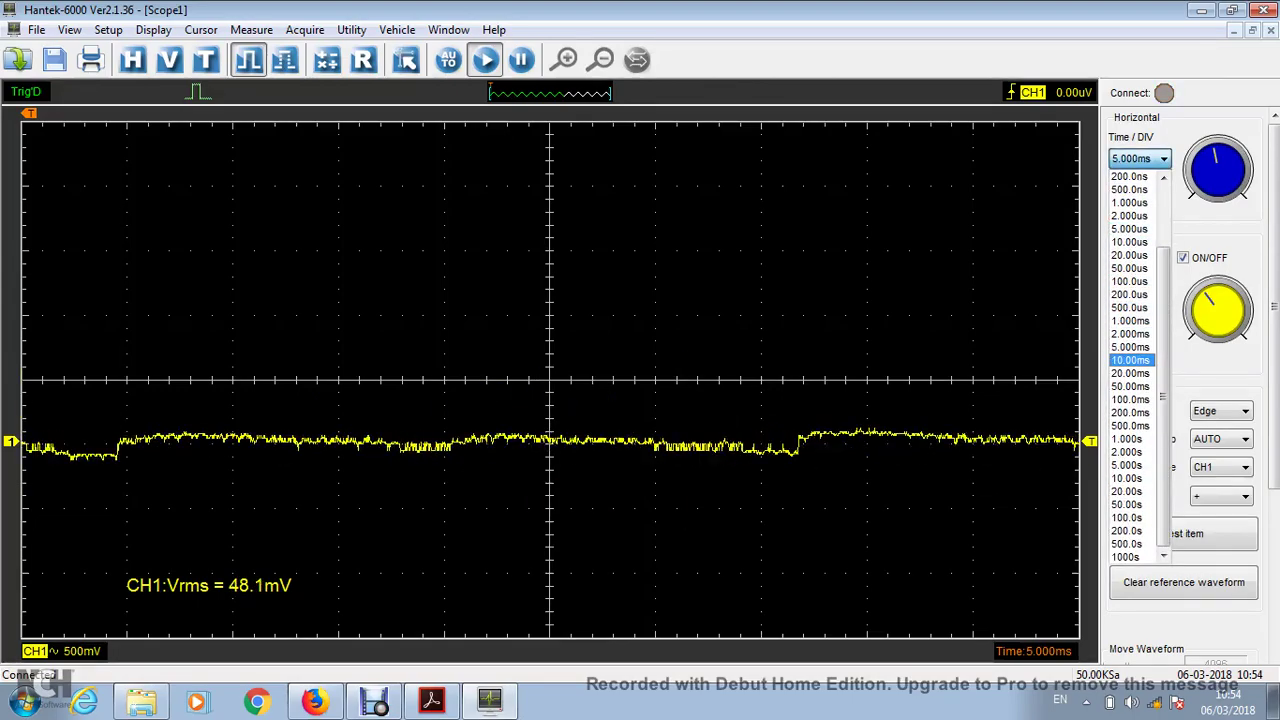
Choose 10.00ms per division for the timebase.
left_click(1130, 359)
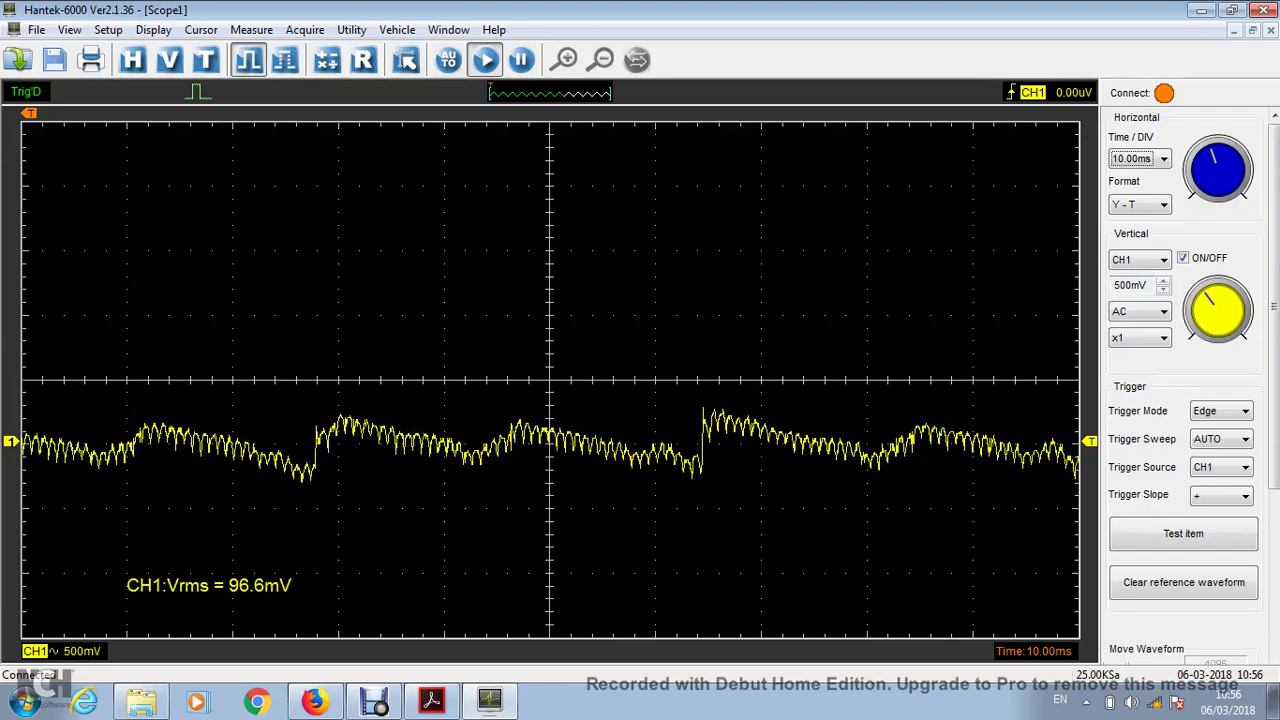
Apply 200mV/div to CH1 and return the timebase to 5.000ms/div.
key("Return")
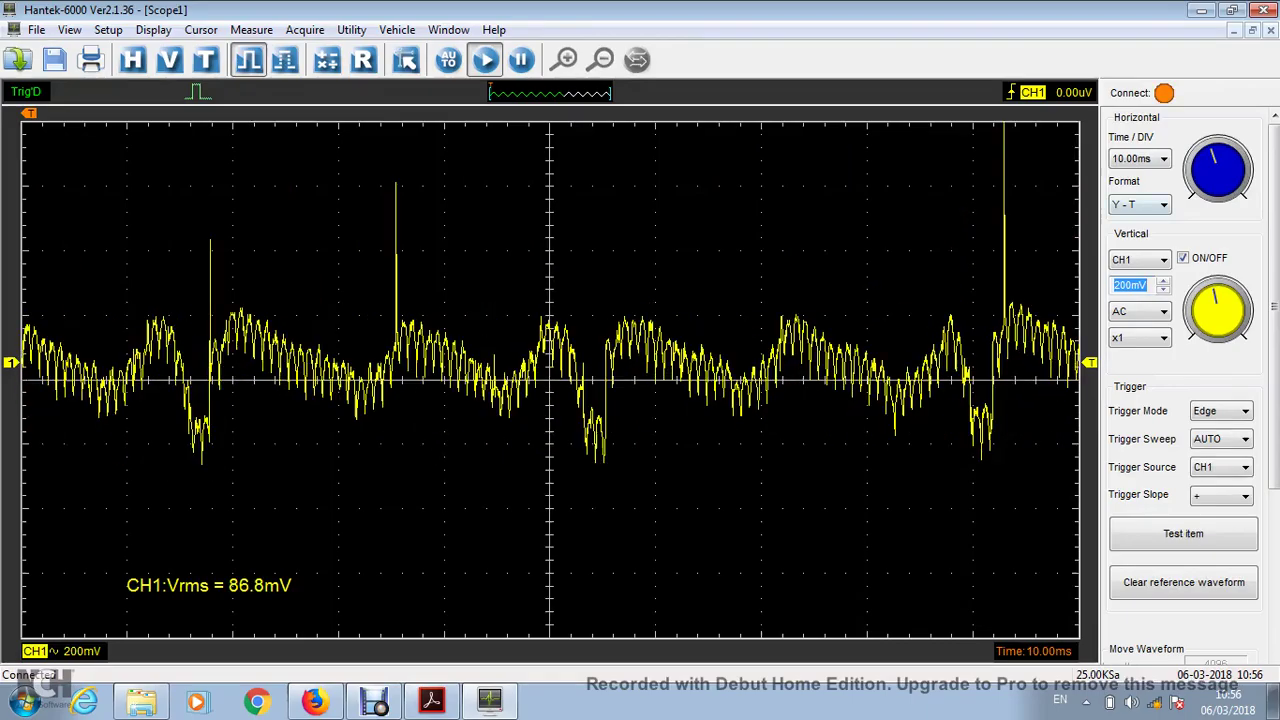
left_click(1163, 158)
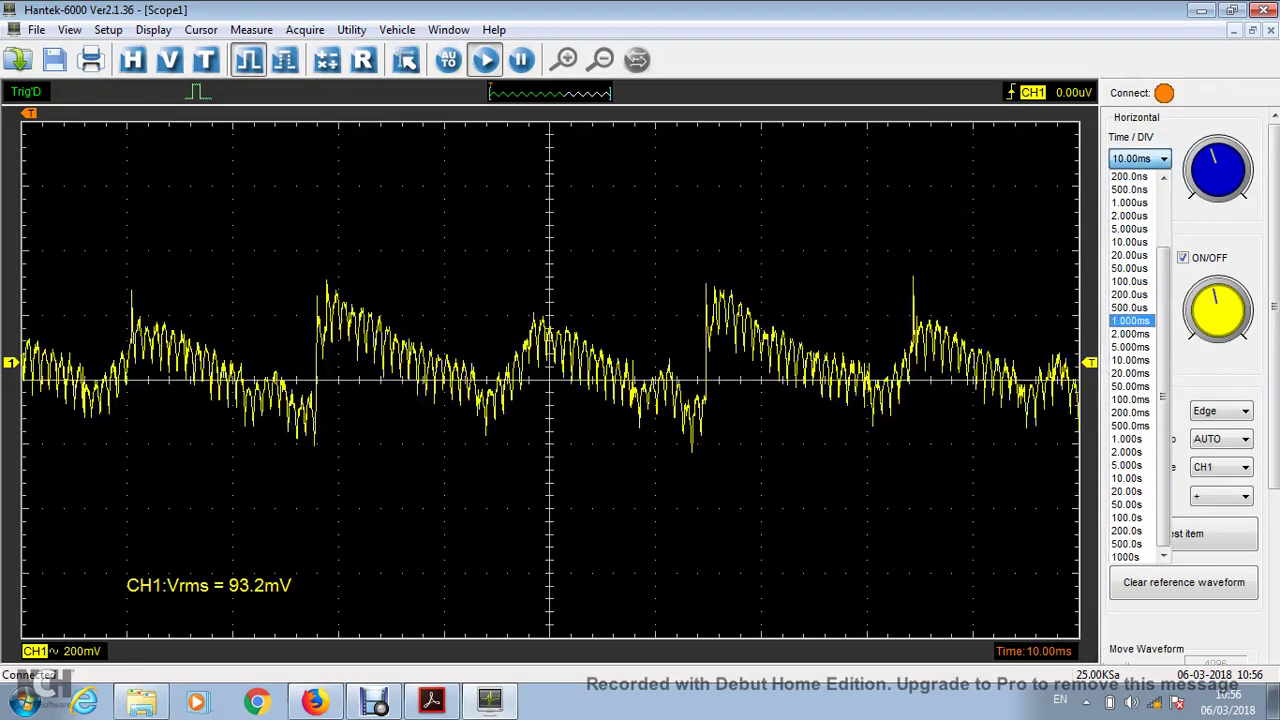
left_click(1130, 347)
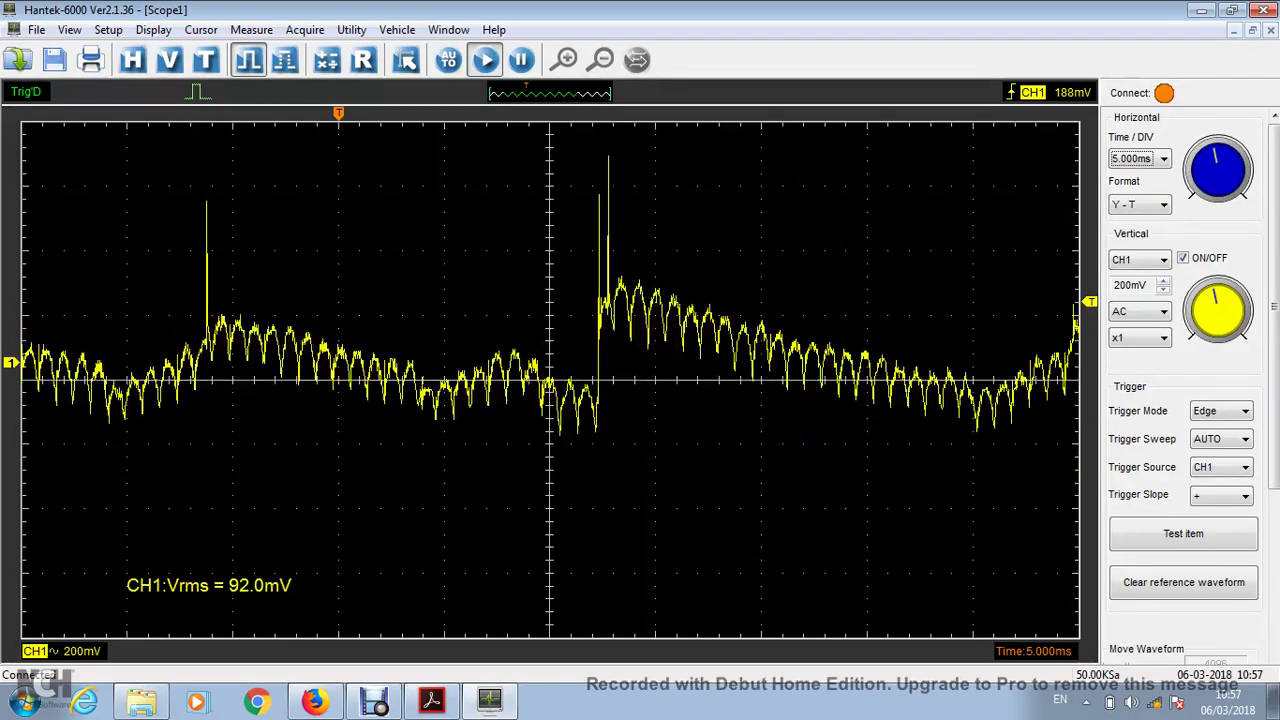
Step the timebase down to 1.000ms per division.
key("alt+Down")
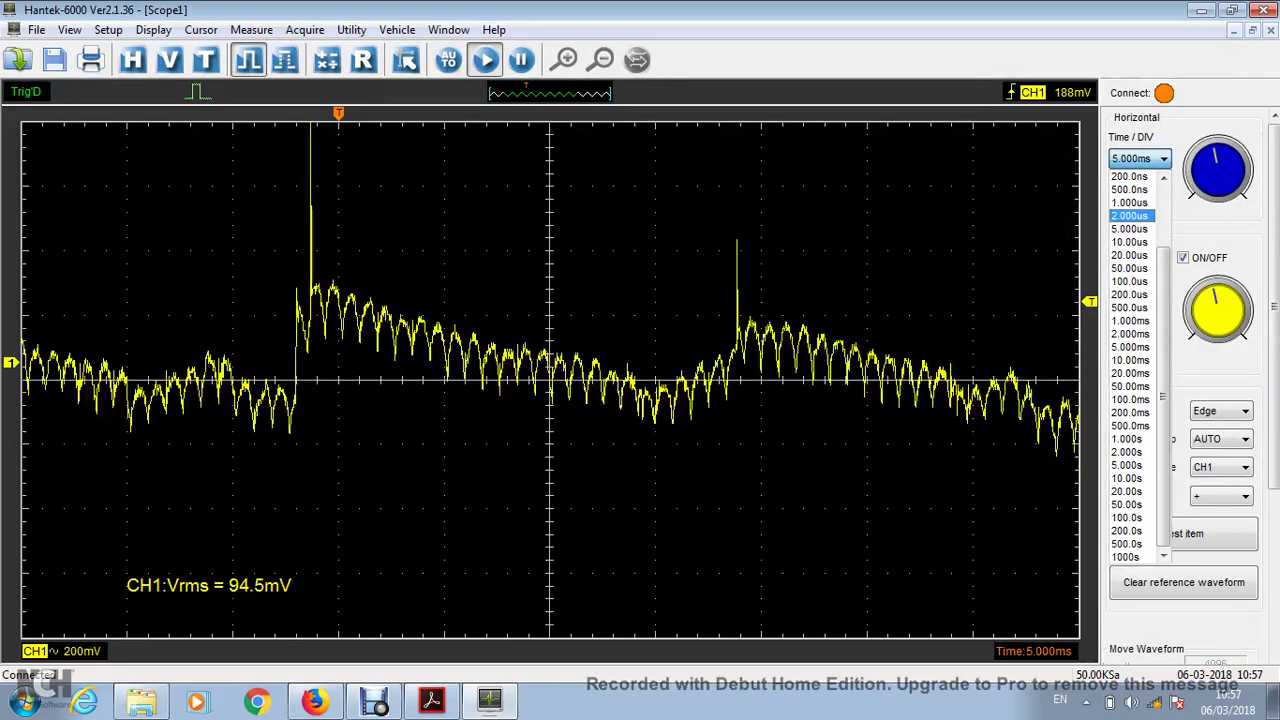
key("Down")
key("Return")
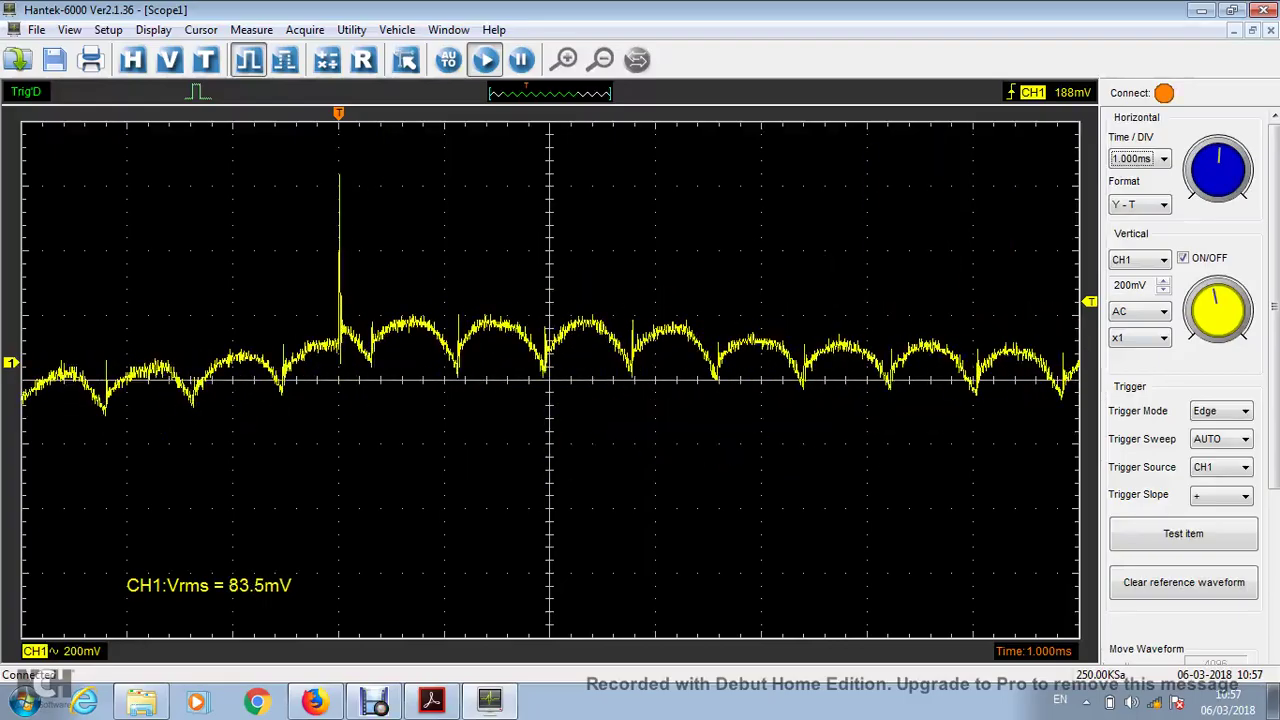
Change the trigger sweep from AUTO to NORMAL.
left_click(1220, 439)
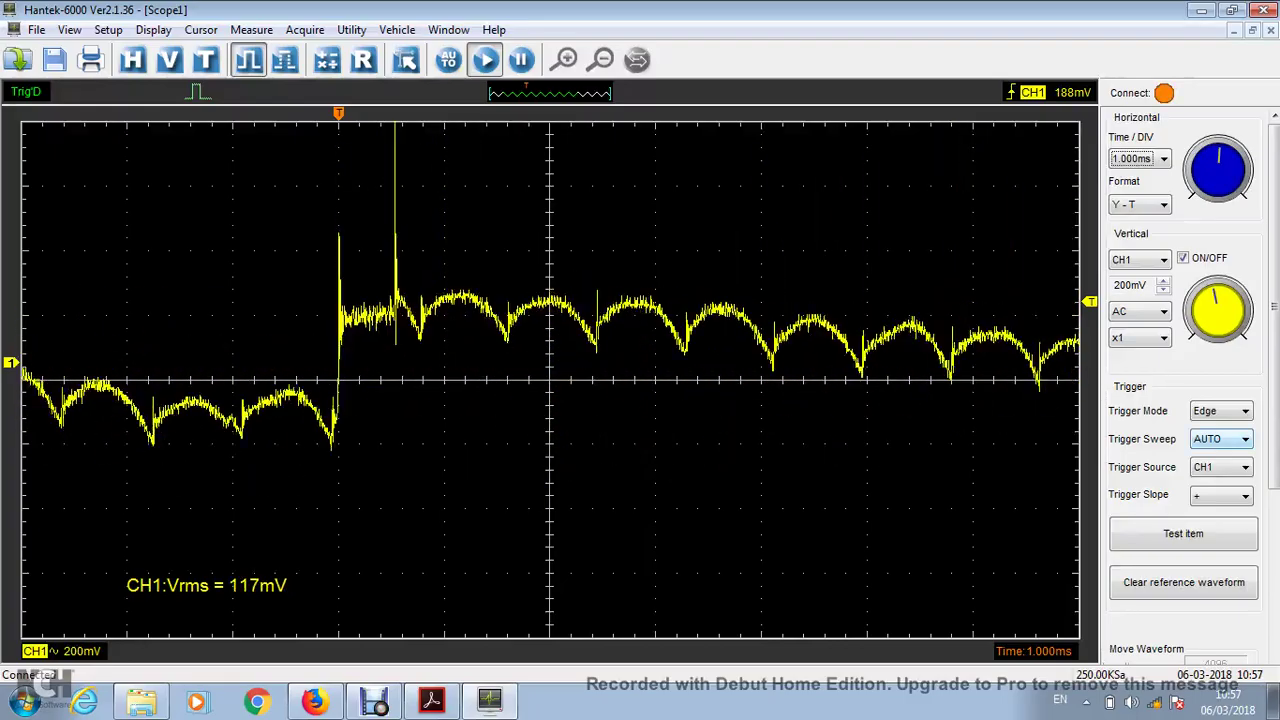
left_click(1220, 439)
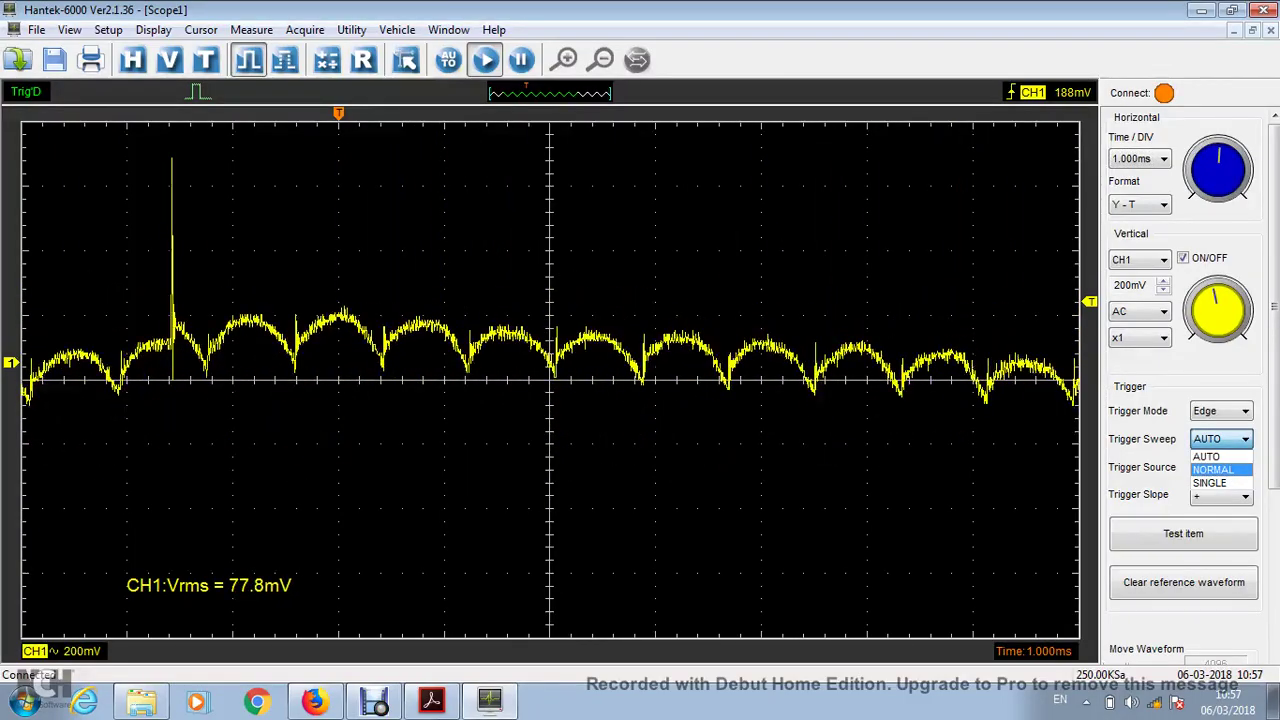
left_click(1213, 469)
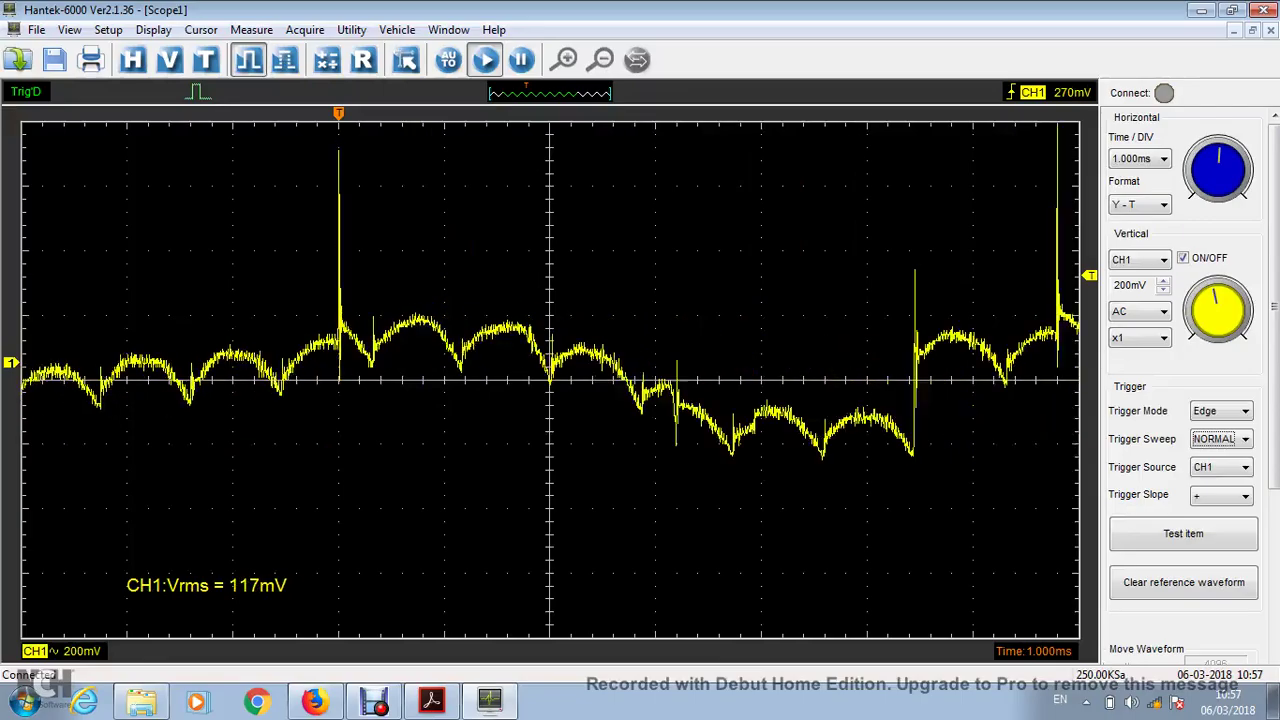
In Horizontal Setup, step through Scan and 2.000s Roll, settling on 500.0ms/div Roll mode.
left_click(132, 59)
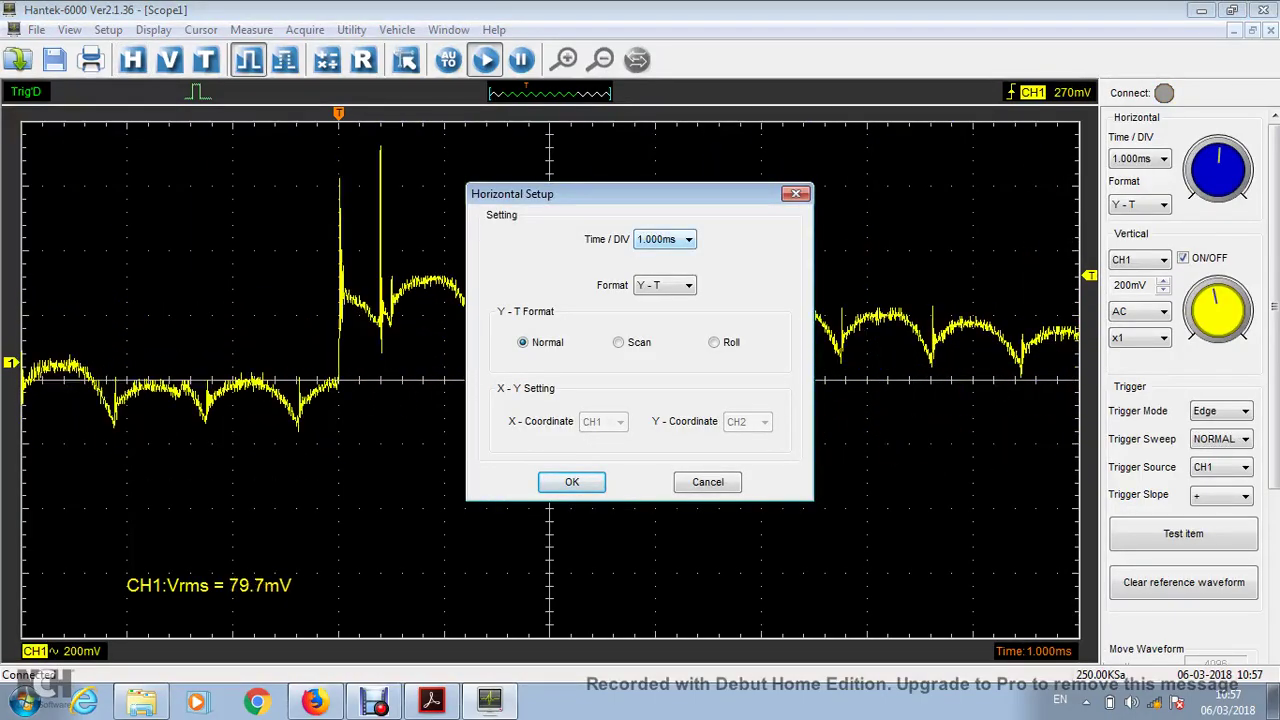
key("alt+Down")
key("Down")
key("Down")
key("Down")
key("Down")
key("Down")
key("Down")
key("Down")
key("Down")
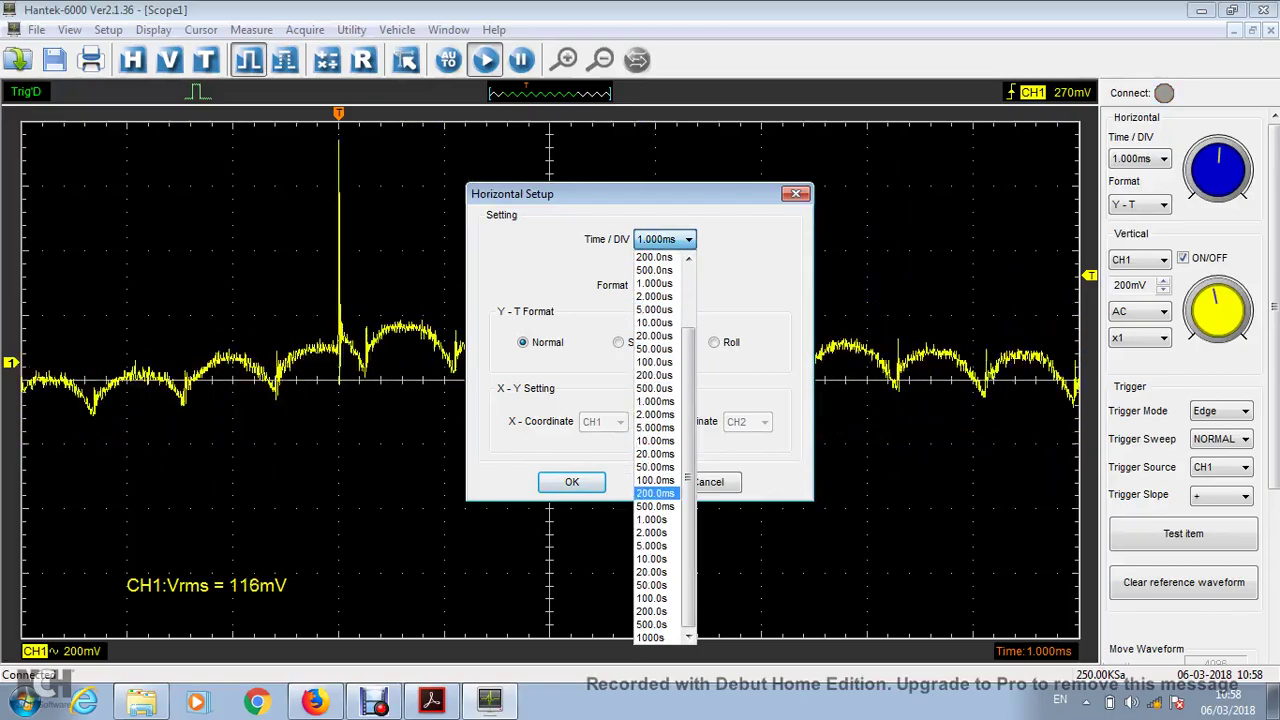
key("Return")
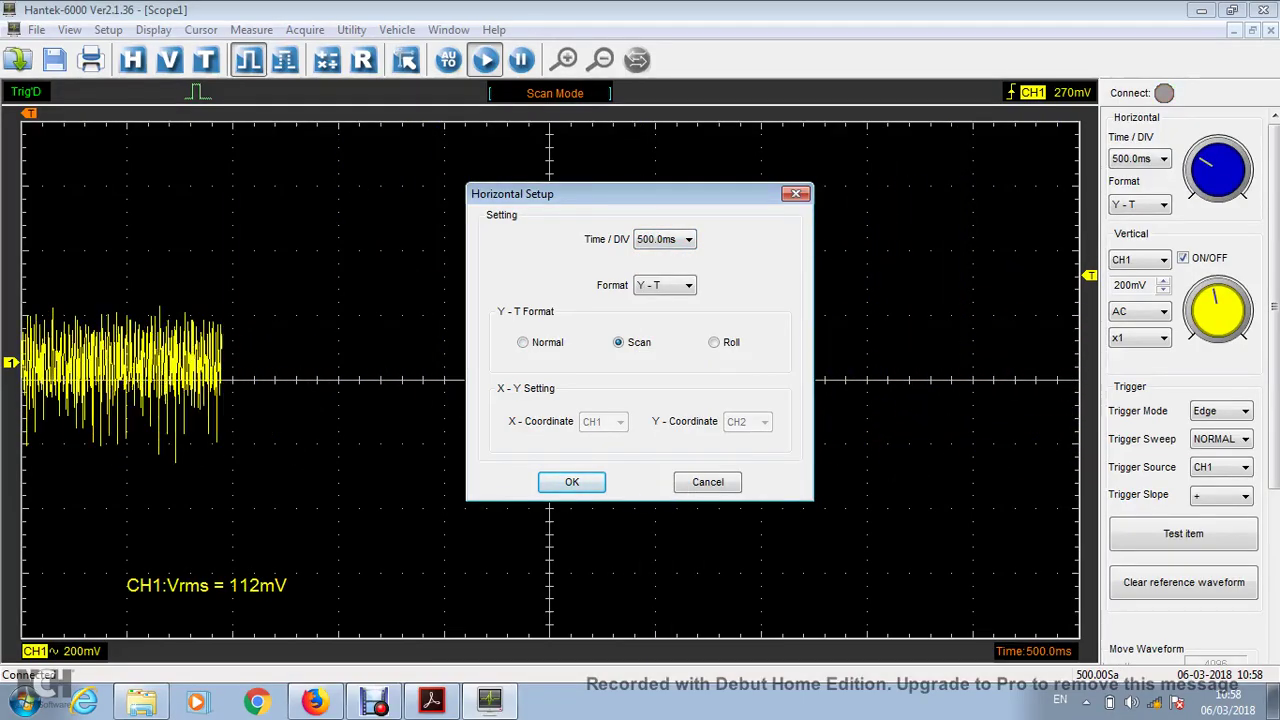
key("Down")
key("Down")
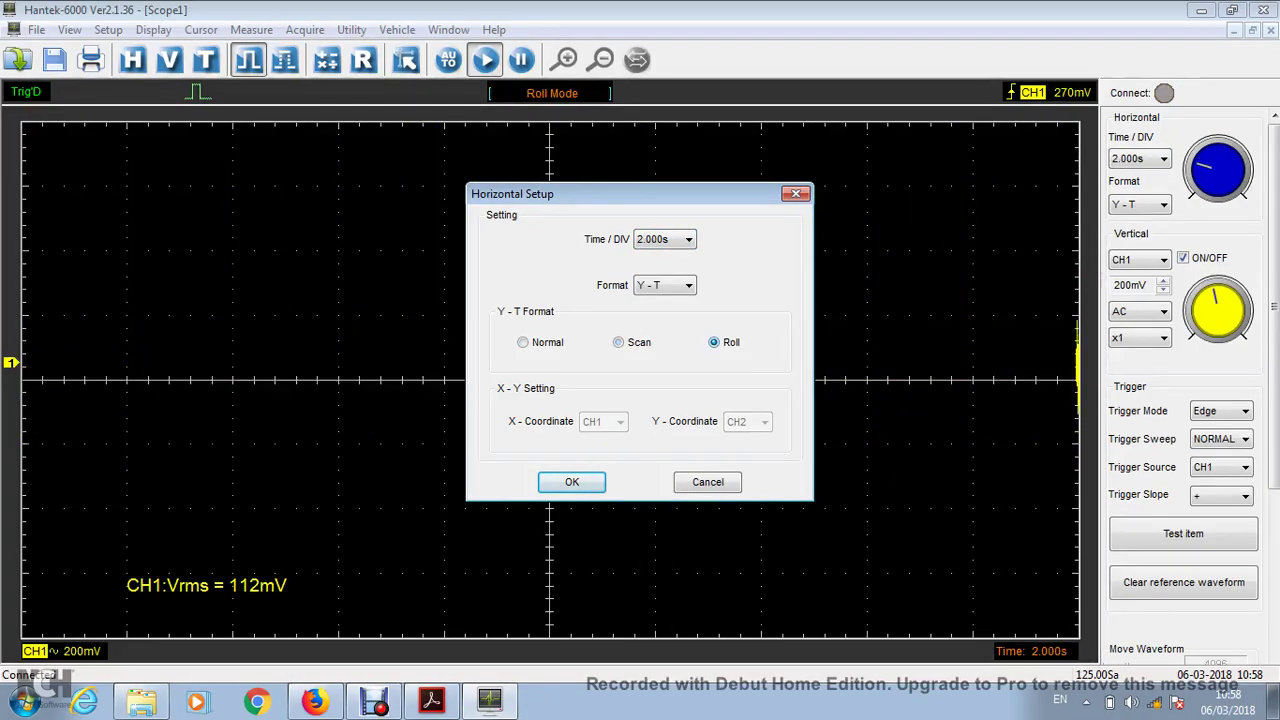
key("alt+Down")
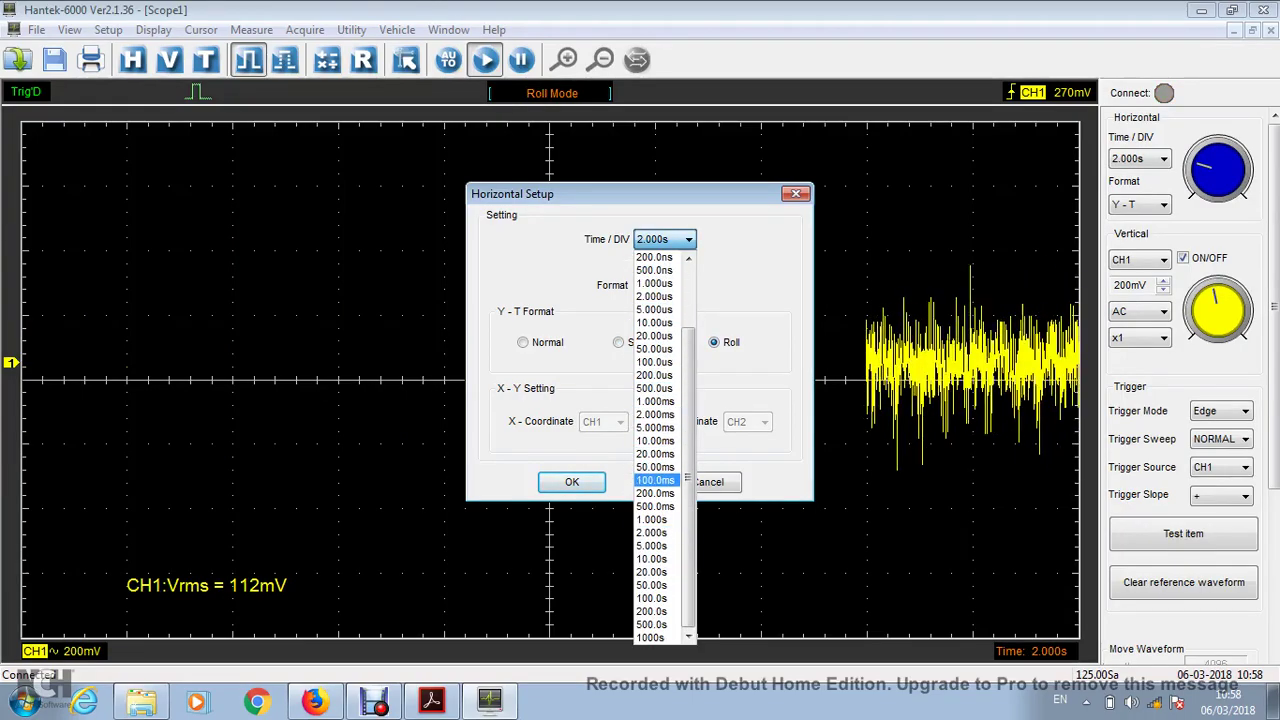
key("Down")
key("Down")
key("Return")
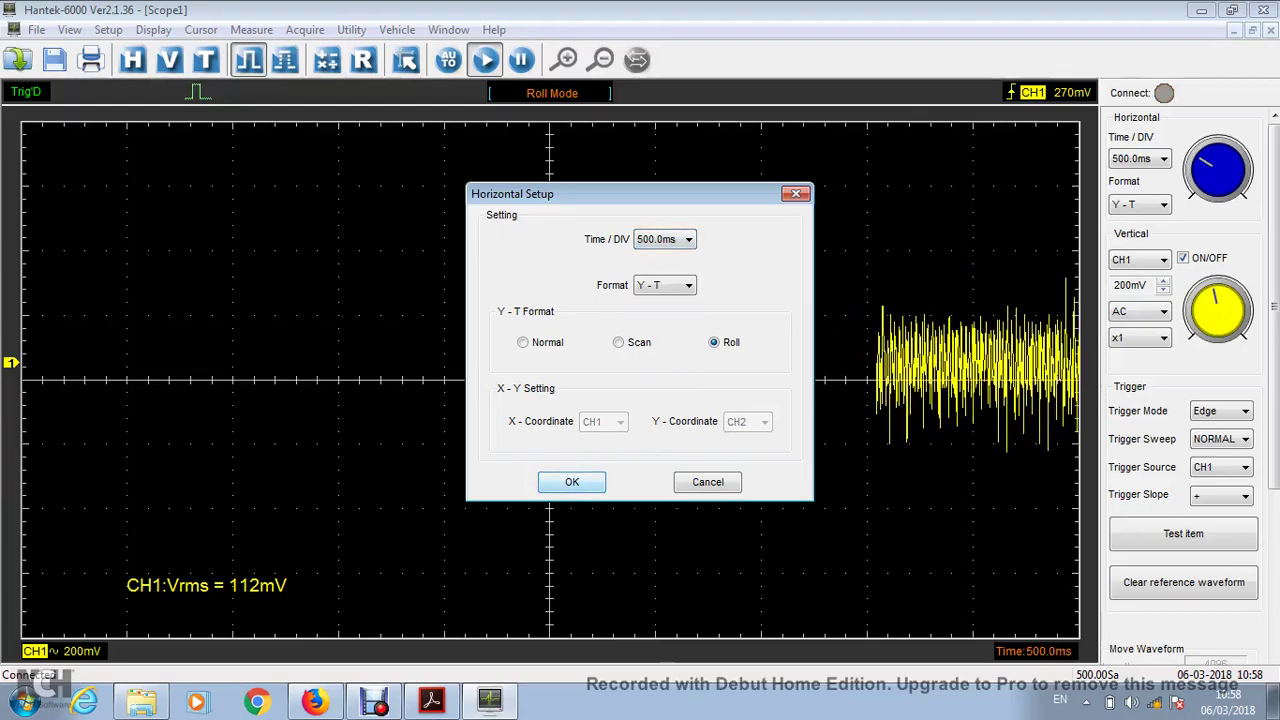
key("Return")
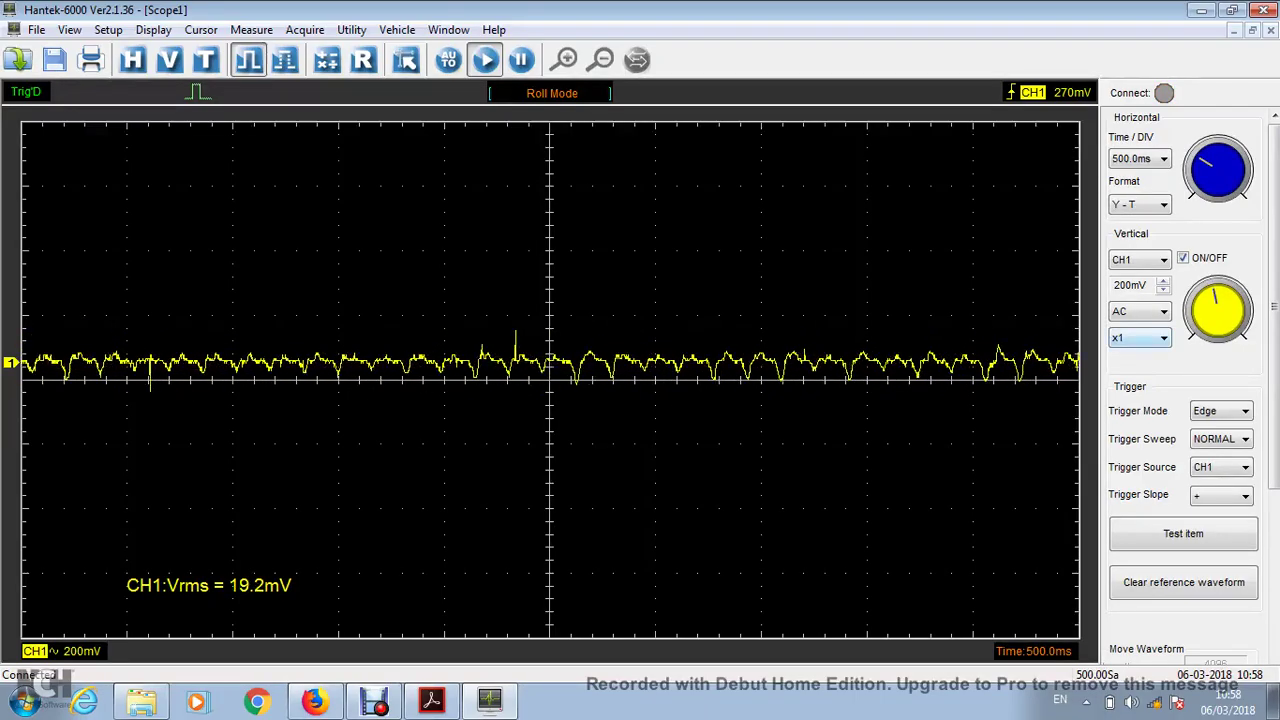
Set CH1 to DC coupling, drag its trace down into view, and make trigger sweep AUTO.
left_click(1140, 311)
left_click(1132, 338)
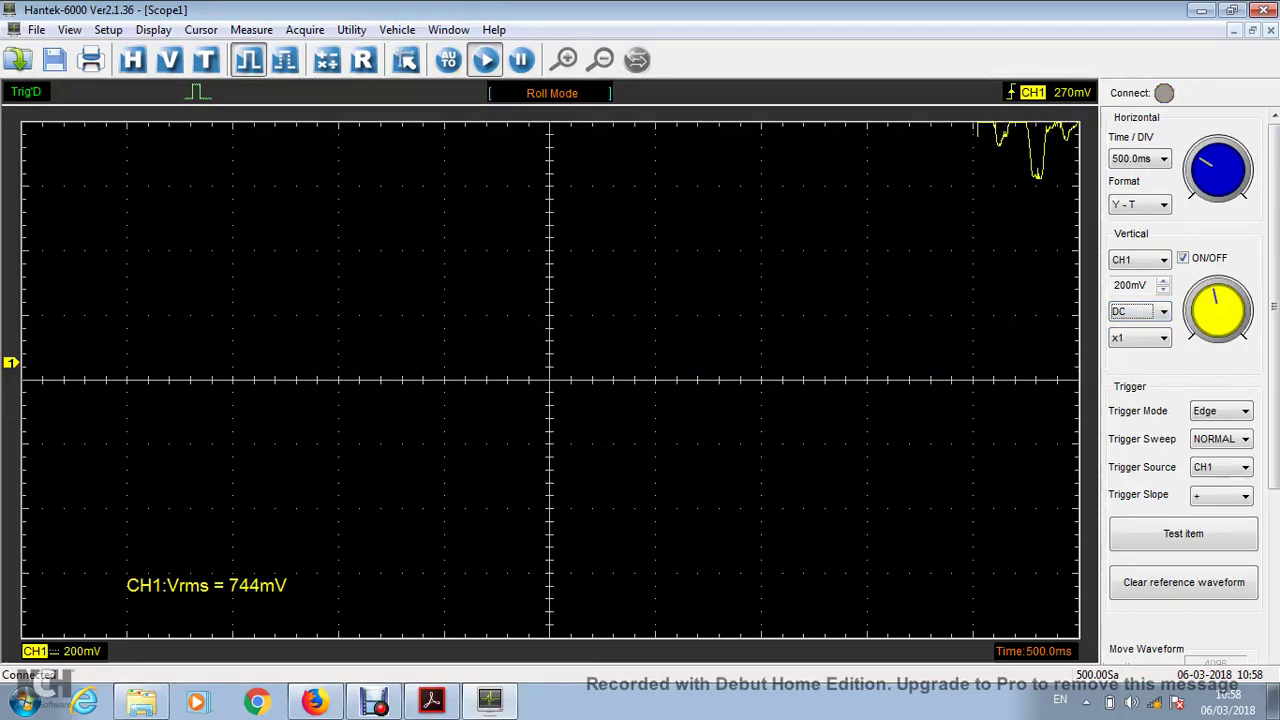
left_click_drag(10, 363, 10, 494)
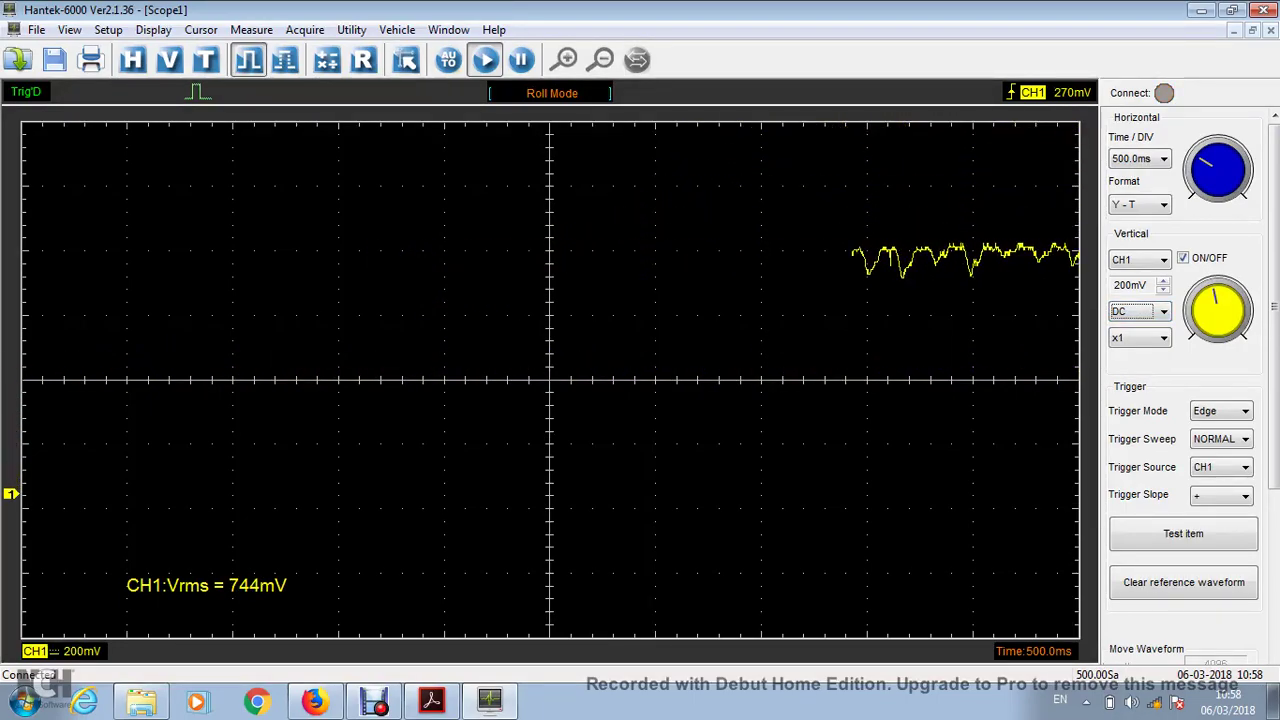
left_click(1220, 438)
left_click(1212, 451)
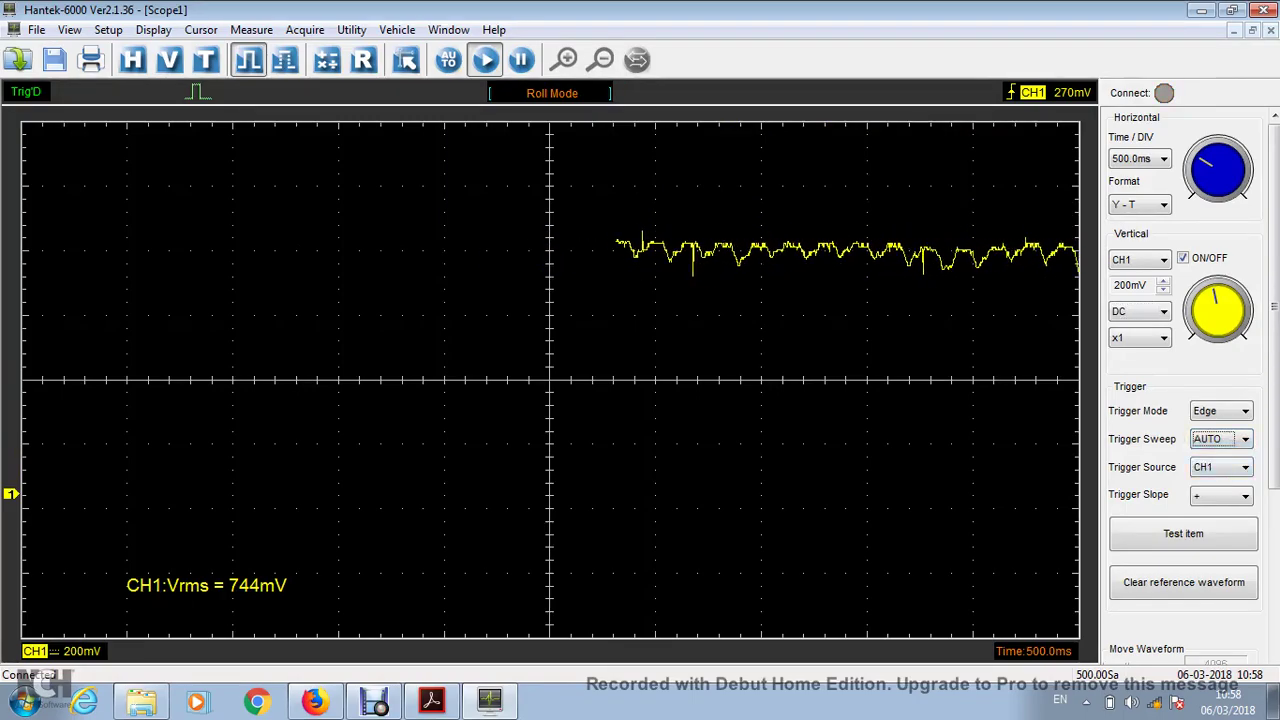
Add CH1 Maximum and Minimum measurements and turn off the RMS readout.
left_click(251, 29)
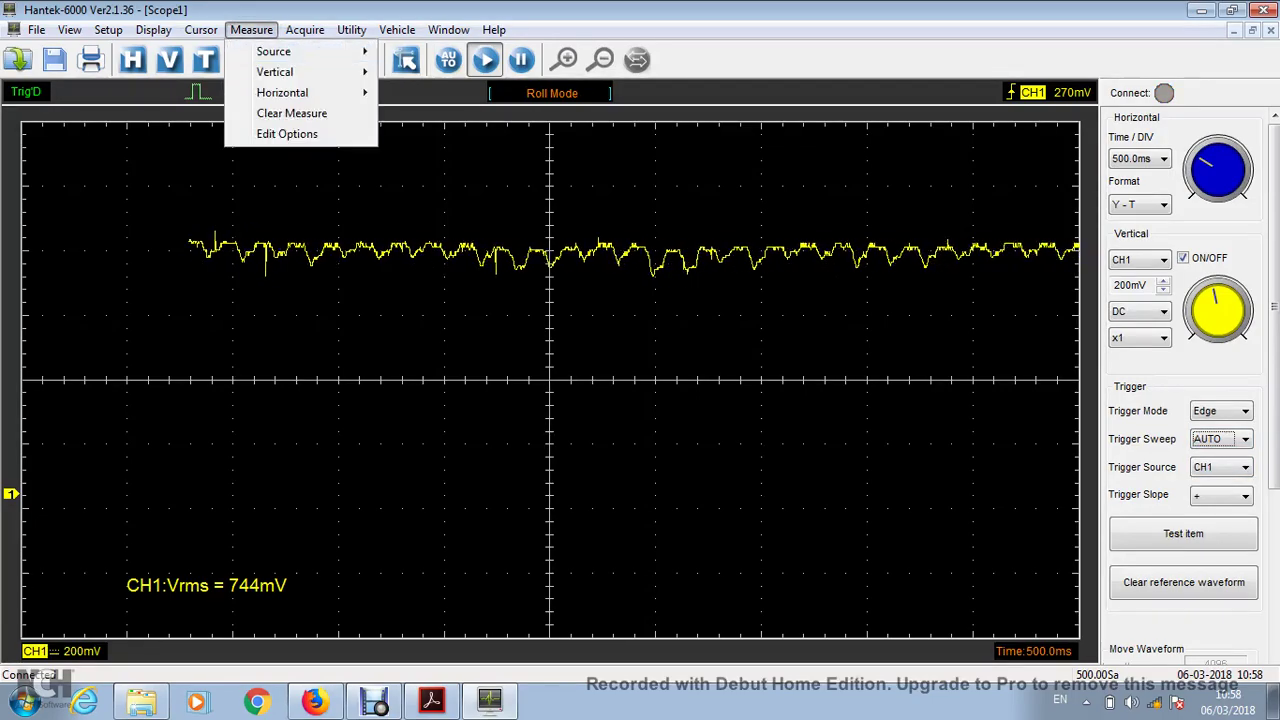
left_click(286, 131)
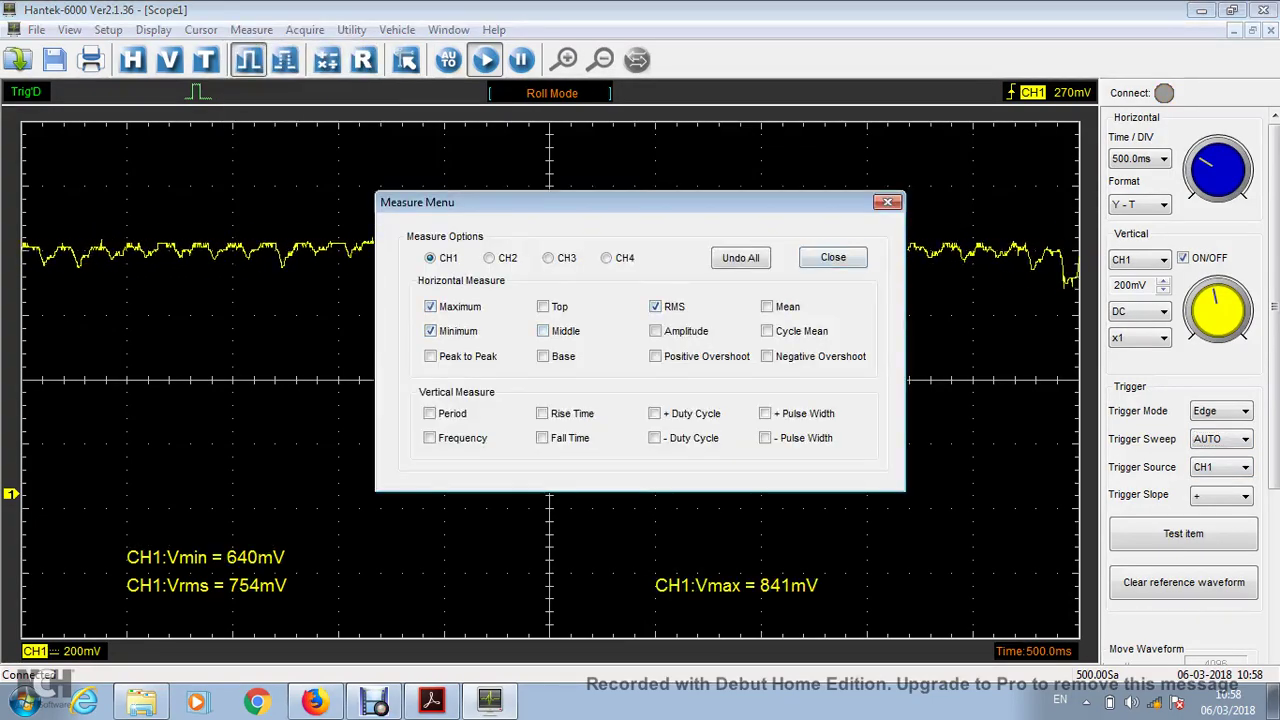
key("Escape")
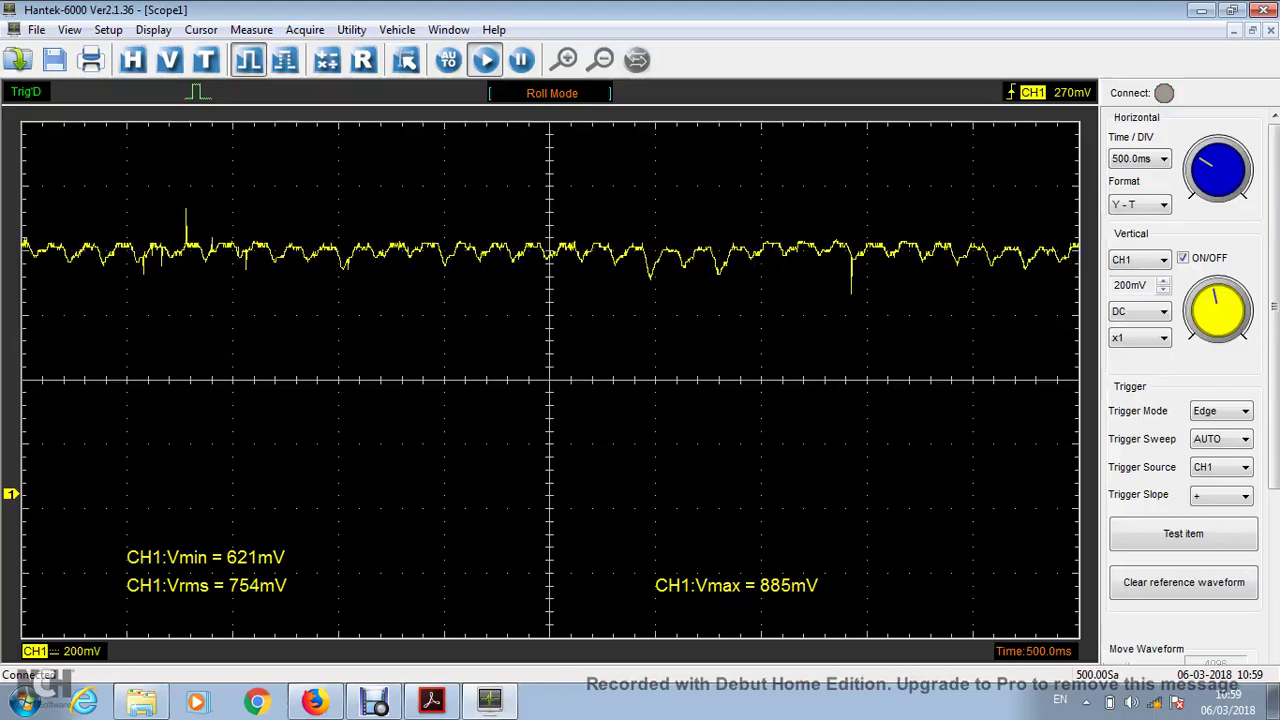
left_click(251, 29)
left_click(255, 134)
left_click(655, 306)
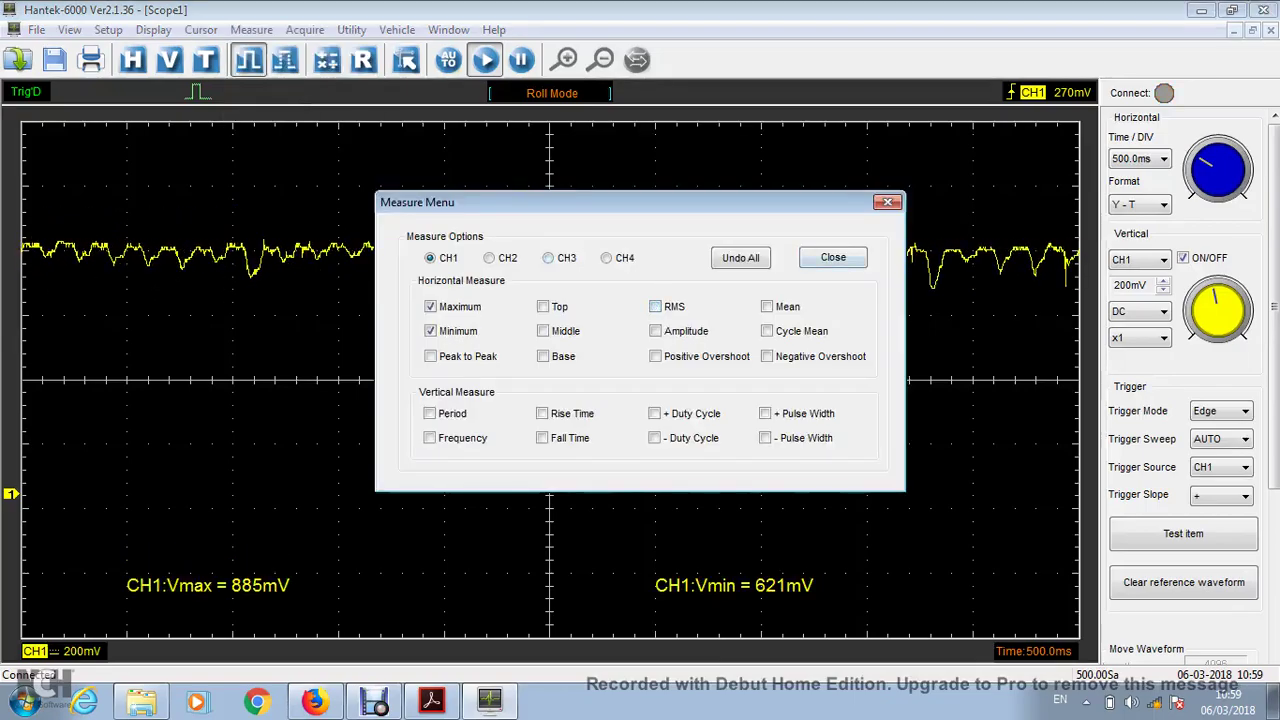
Close the Measure Menu.
key("Escape")
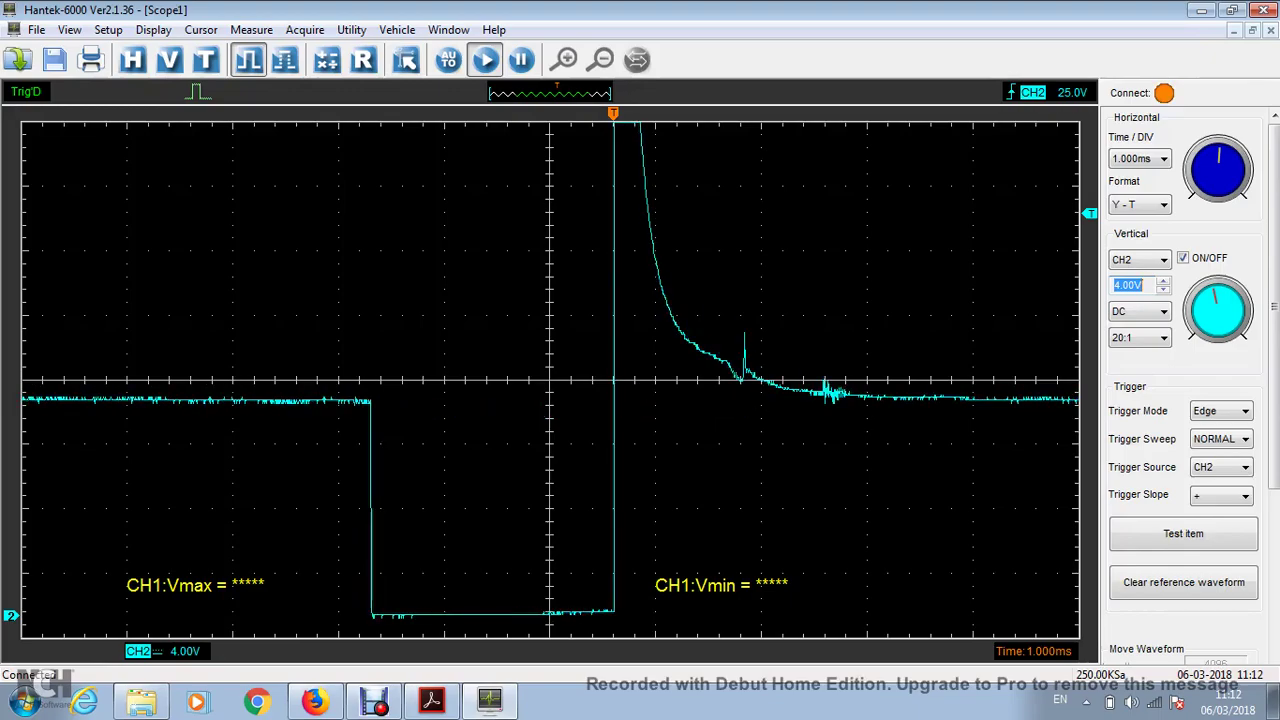
Zoom out to 20.00ms per division and set CH2 to 20.0V per division.
scroll(1138, 158, "down", 4)
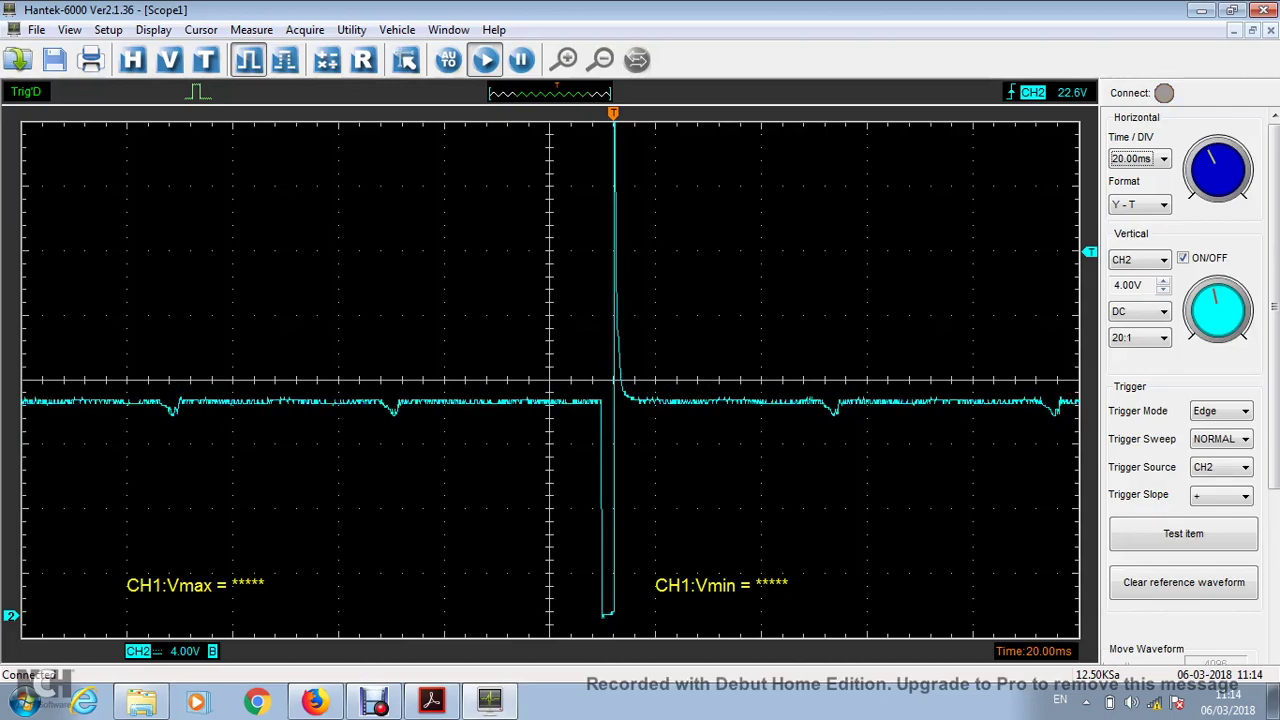
key("Up")
key("Up")
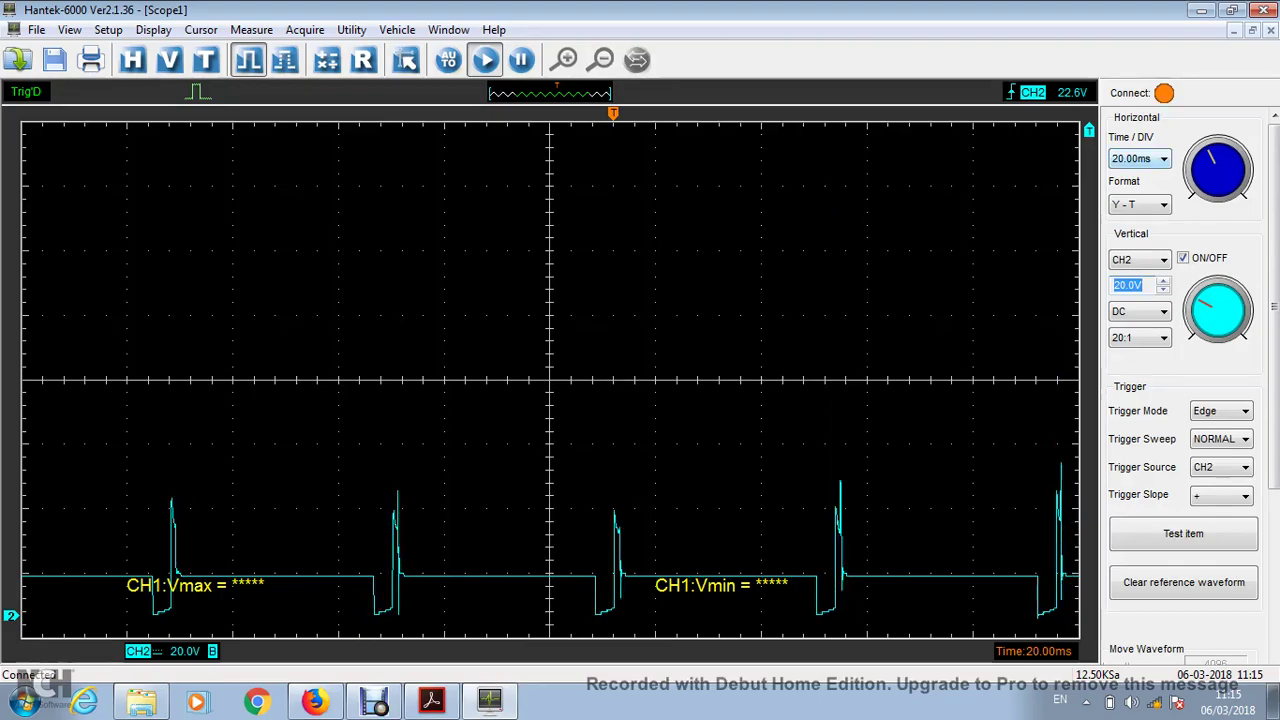
Set the timebase to 500.0us per division and raise the CH2 trigger level to about 91.6V.
left_click(1138, 158)
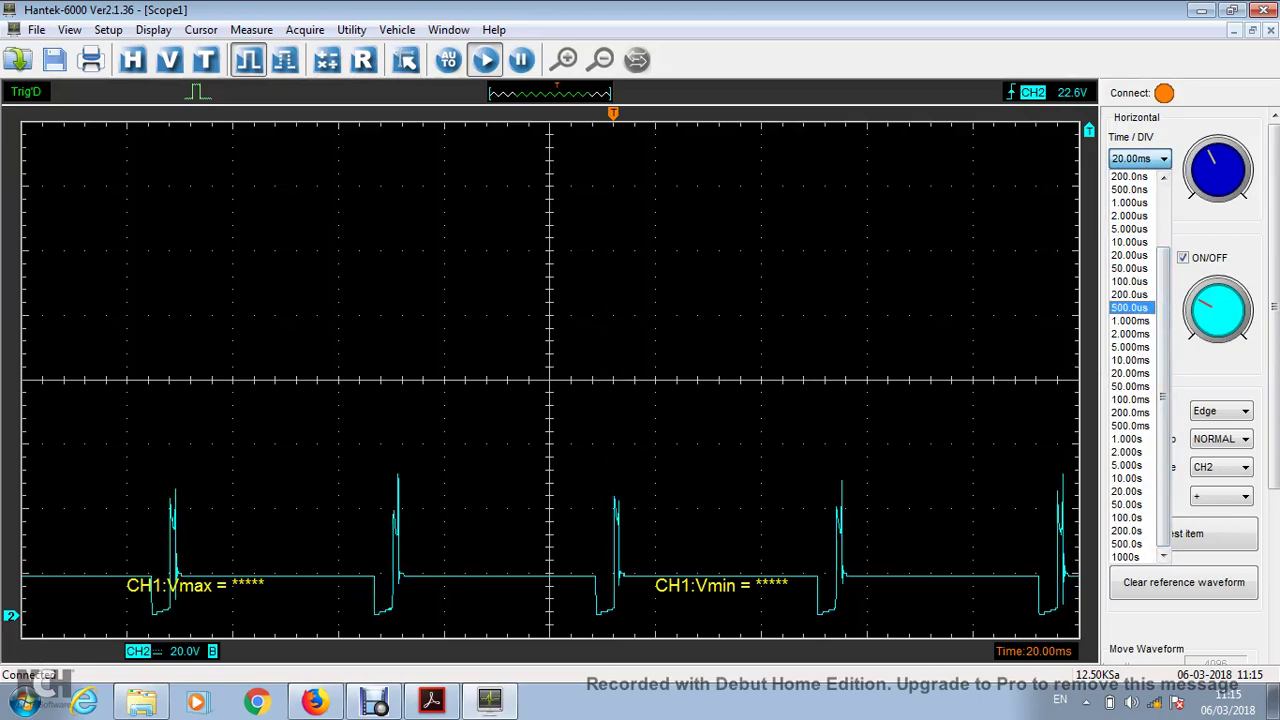
left_click(1130, 307)
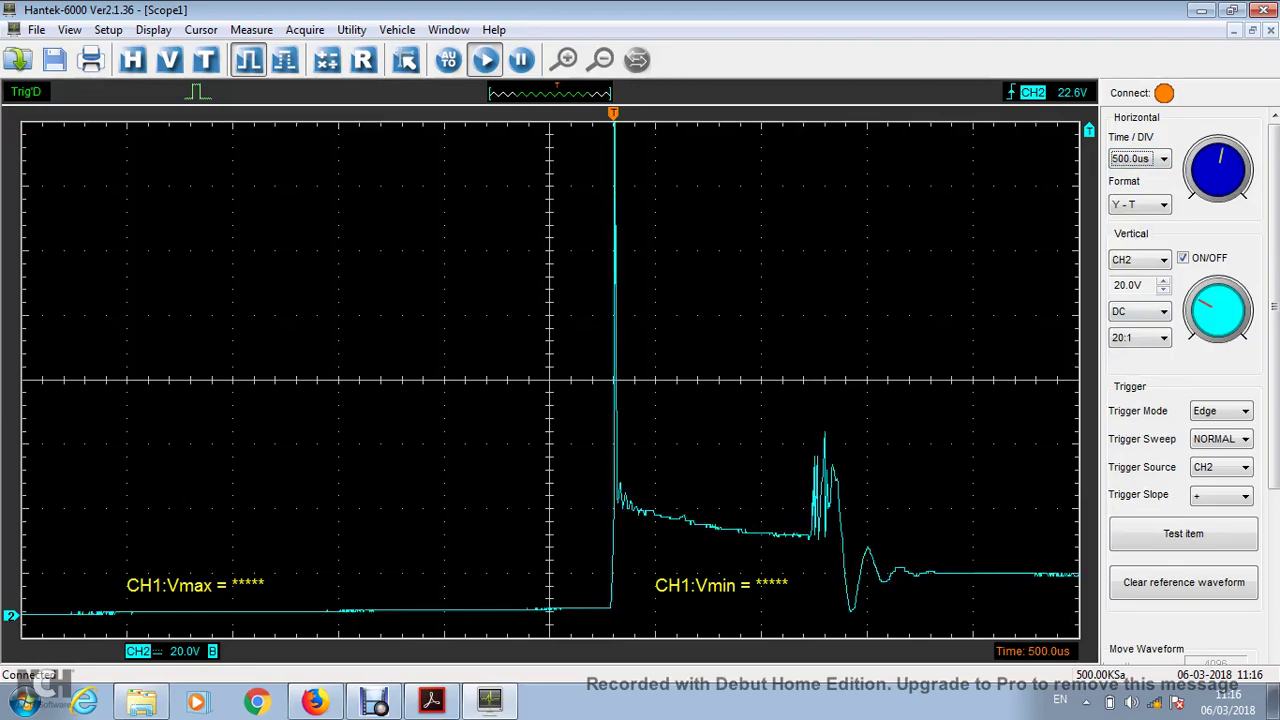
mouse_move(1089, 130)
left_mouse_down()
mouse_move(1089, 337)
mouse_move(1089, 296)
left_mouse_up()
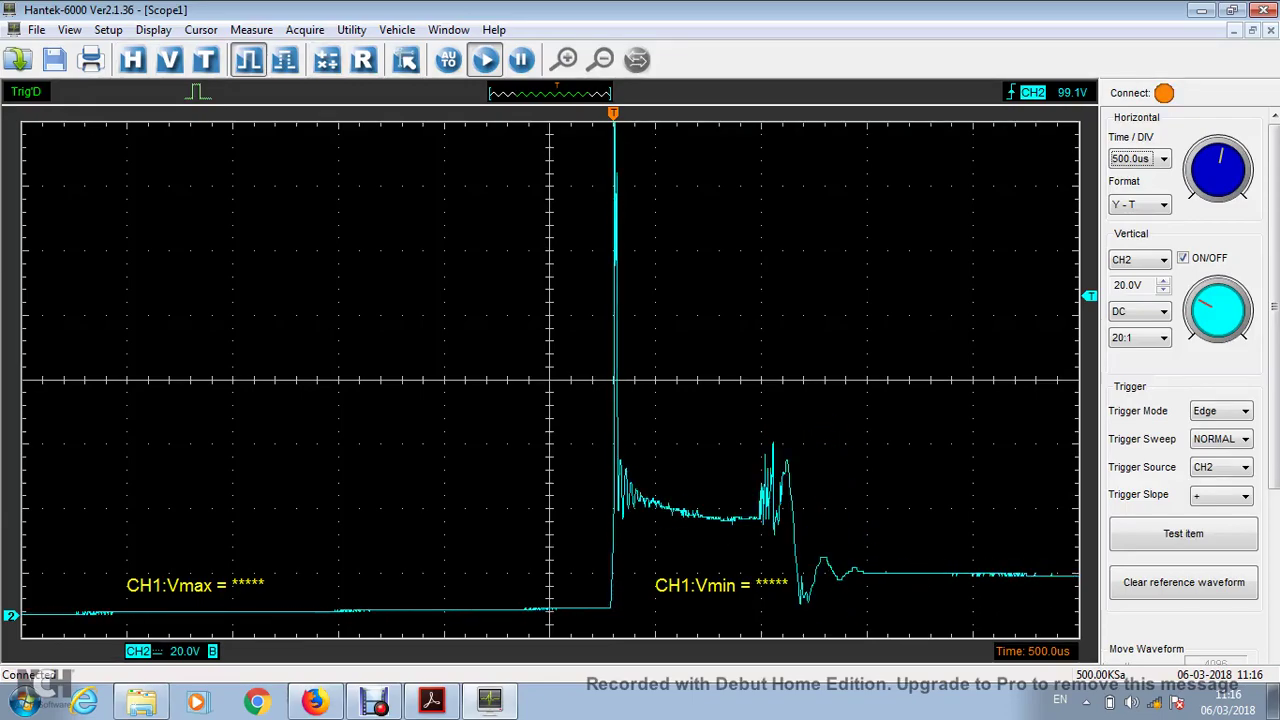
Briefly open and dismiss the Horizontal Setup and Vertical Setup dialogs.
left_click(132, 59)
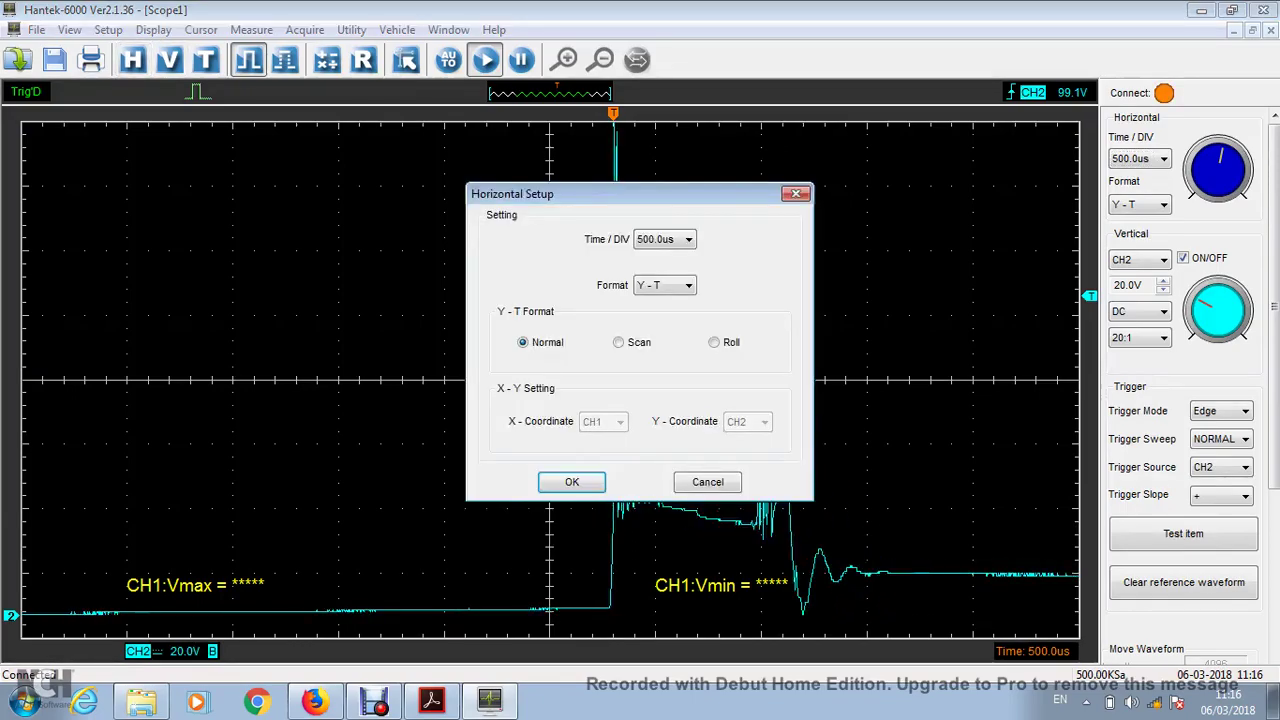
key("Escape")
left_click(169, 59)
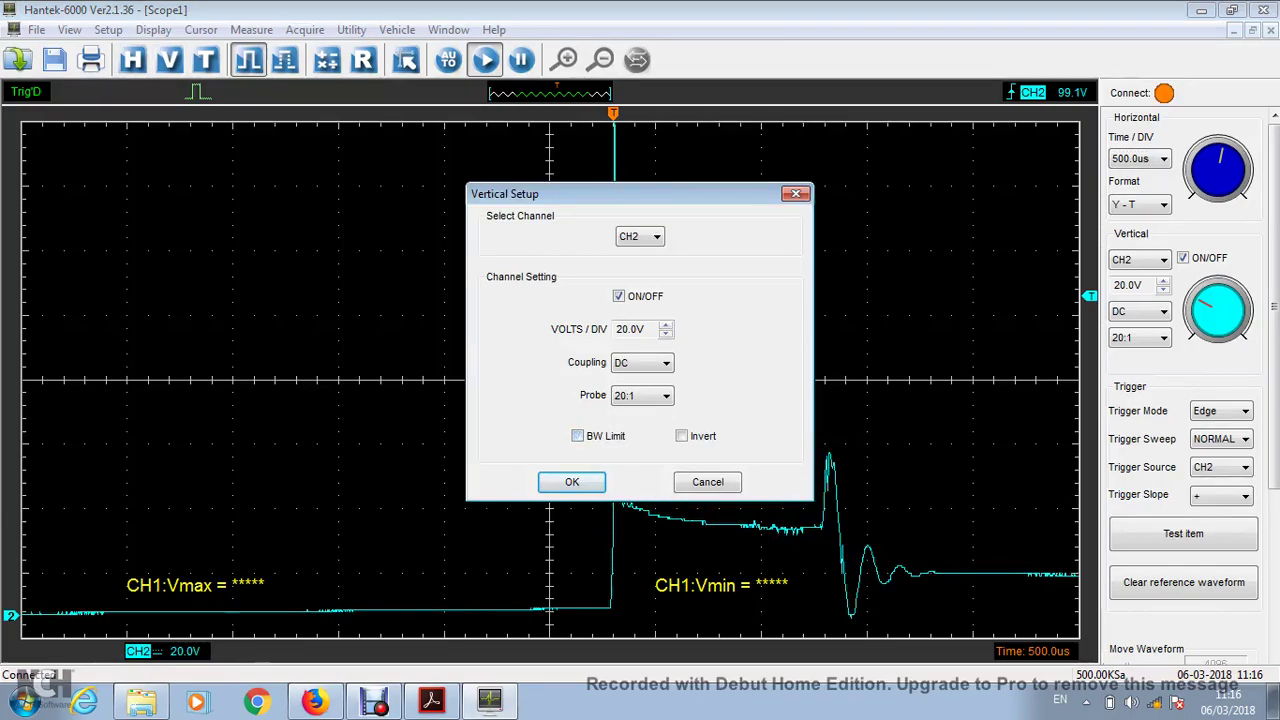
key("Escape")
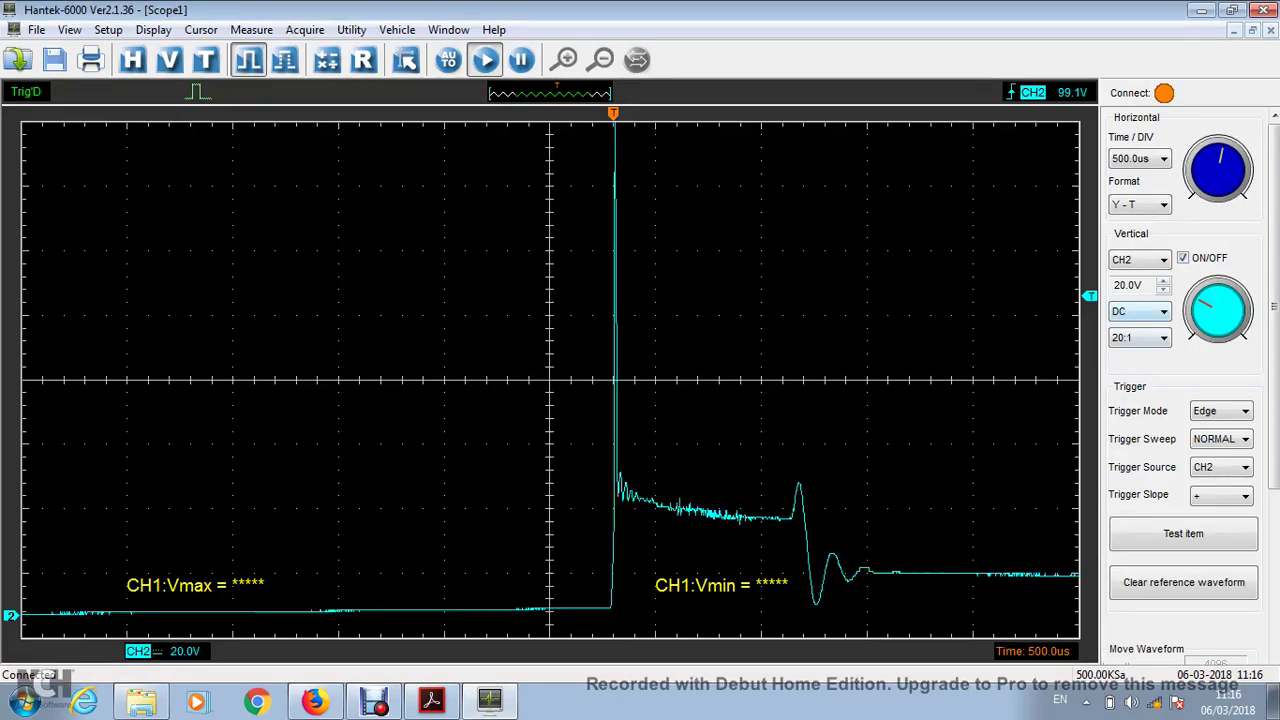
Step CH2 up to 40.0V per division and bring back its vertical settings.
key("Up")
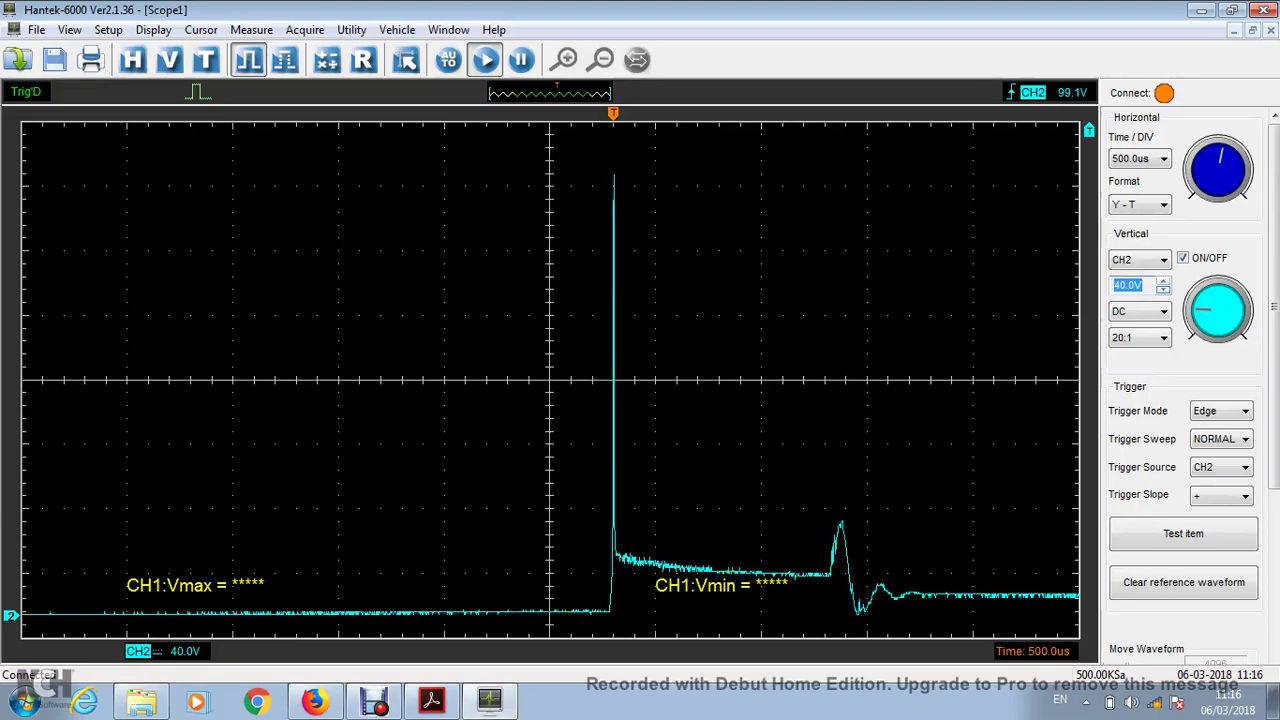
key("Return")
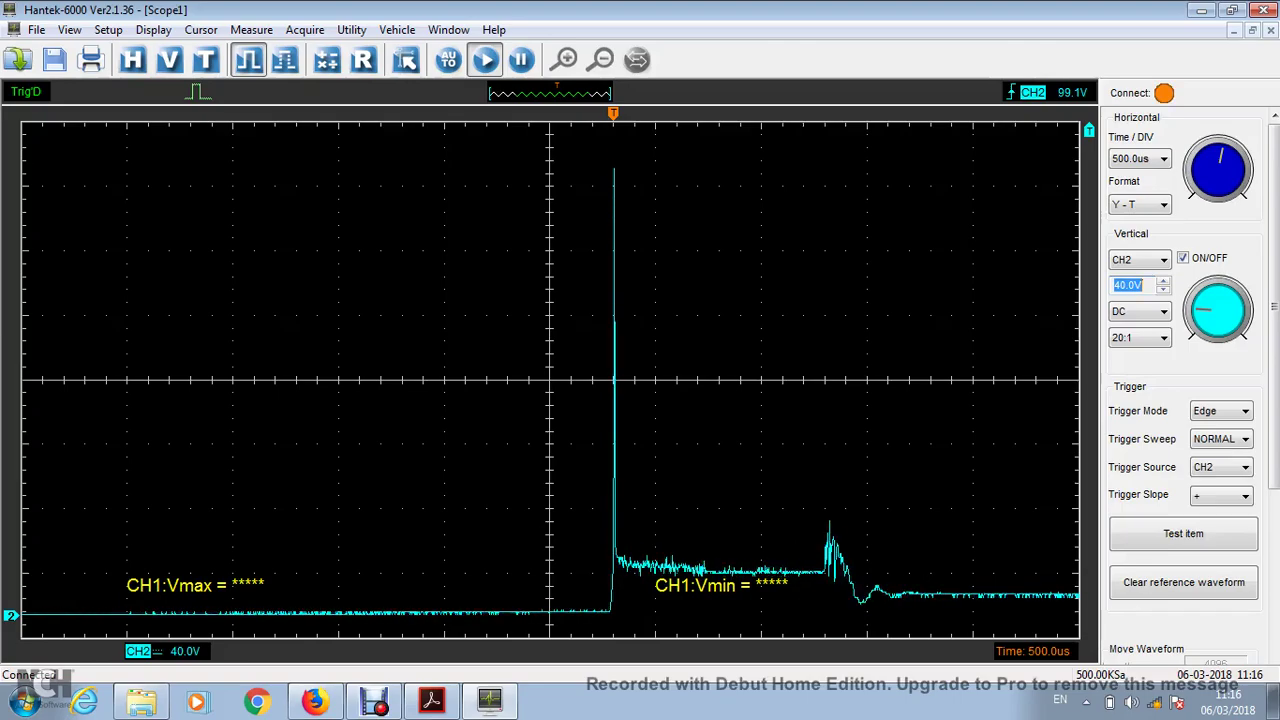
left_click(169, 60)
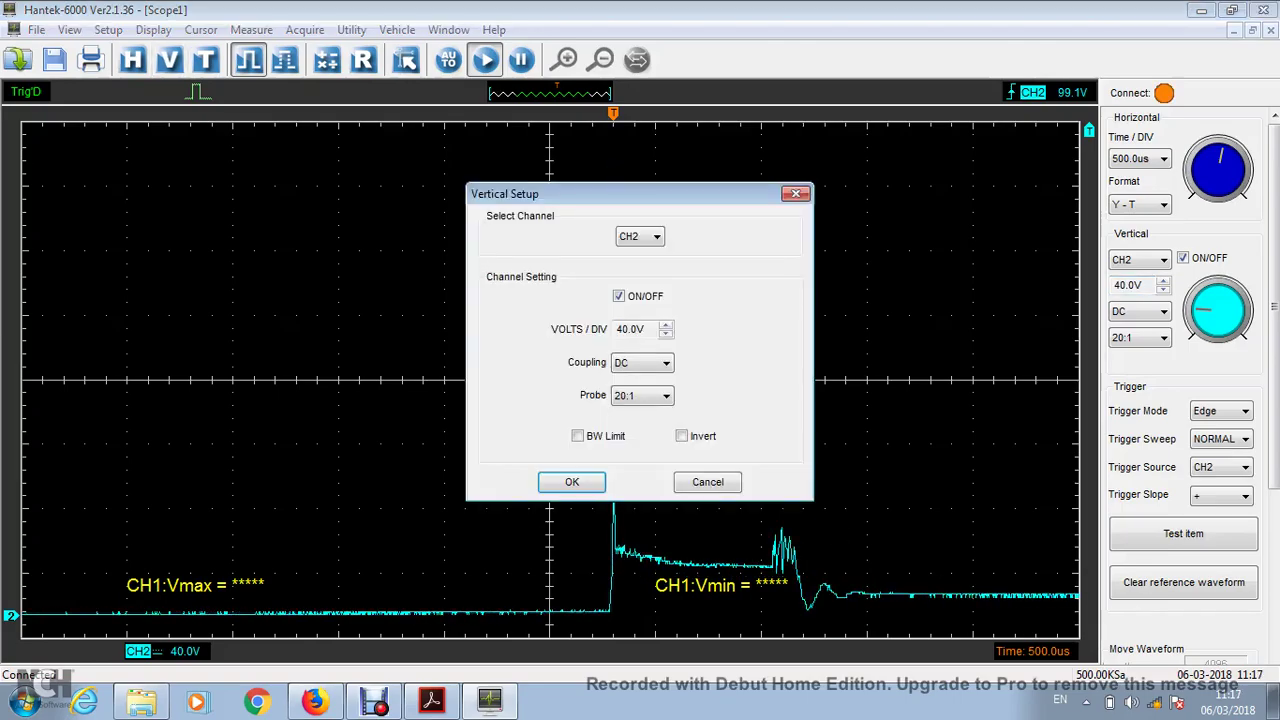
Confirm the Vertical Setup dialog with OK.
left_click(572, 482)
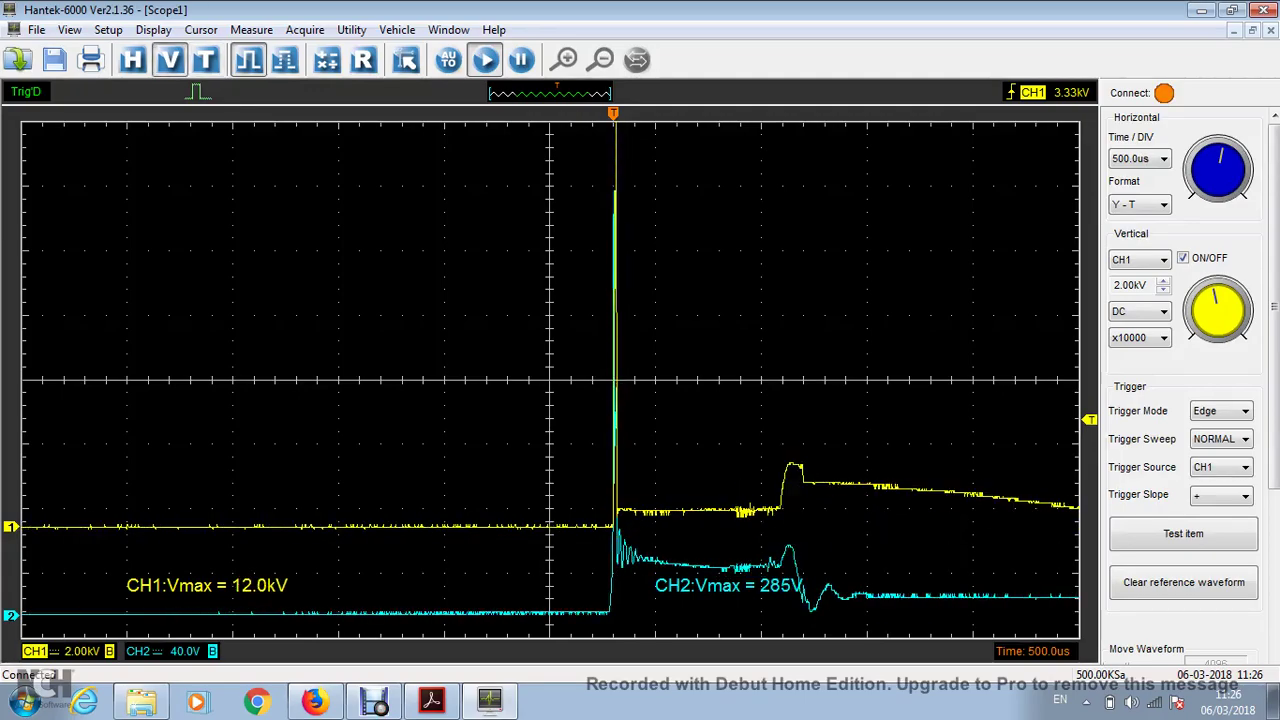
Compare CH1 with bandwidth limiting off, then turn BW Limit back on.
left_click(169, 59)
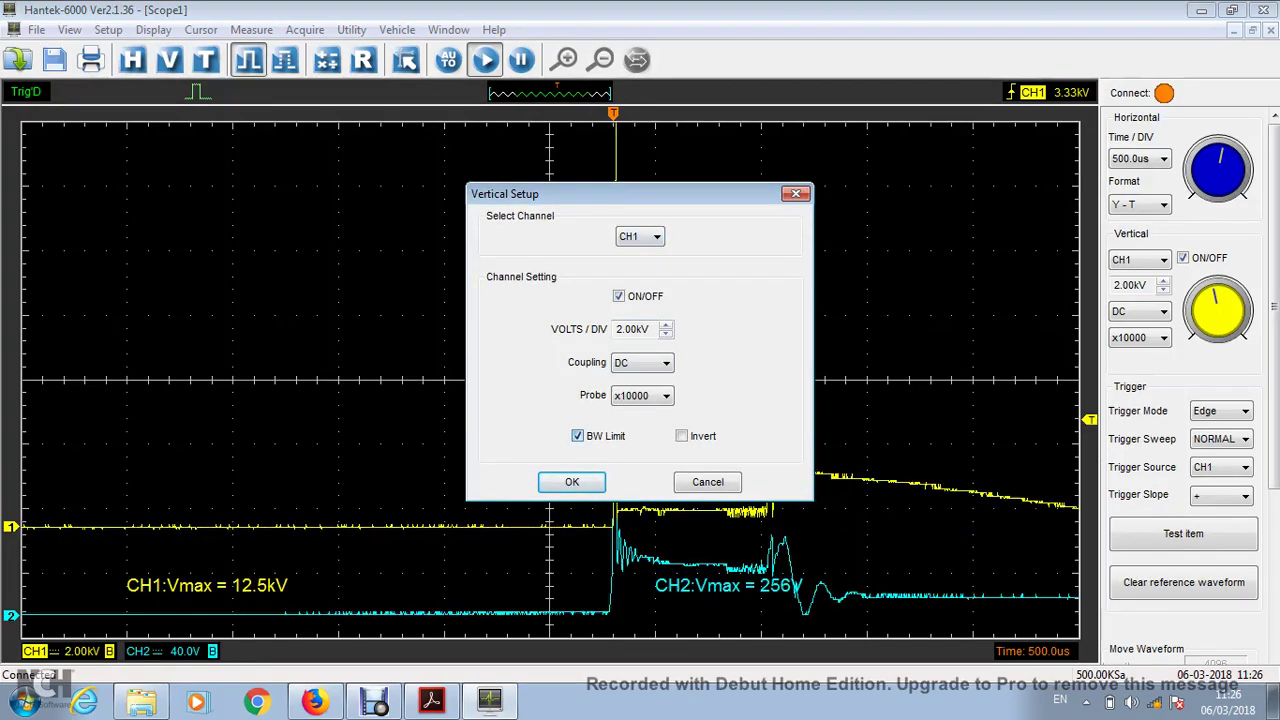
left_click(577, 436)
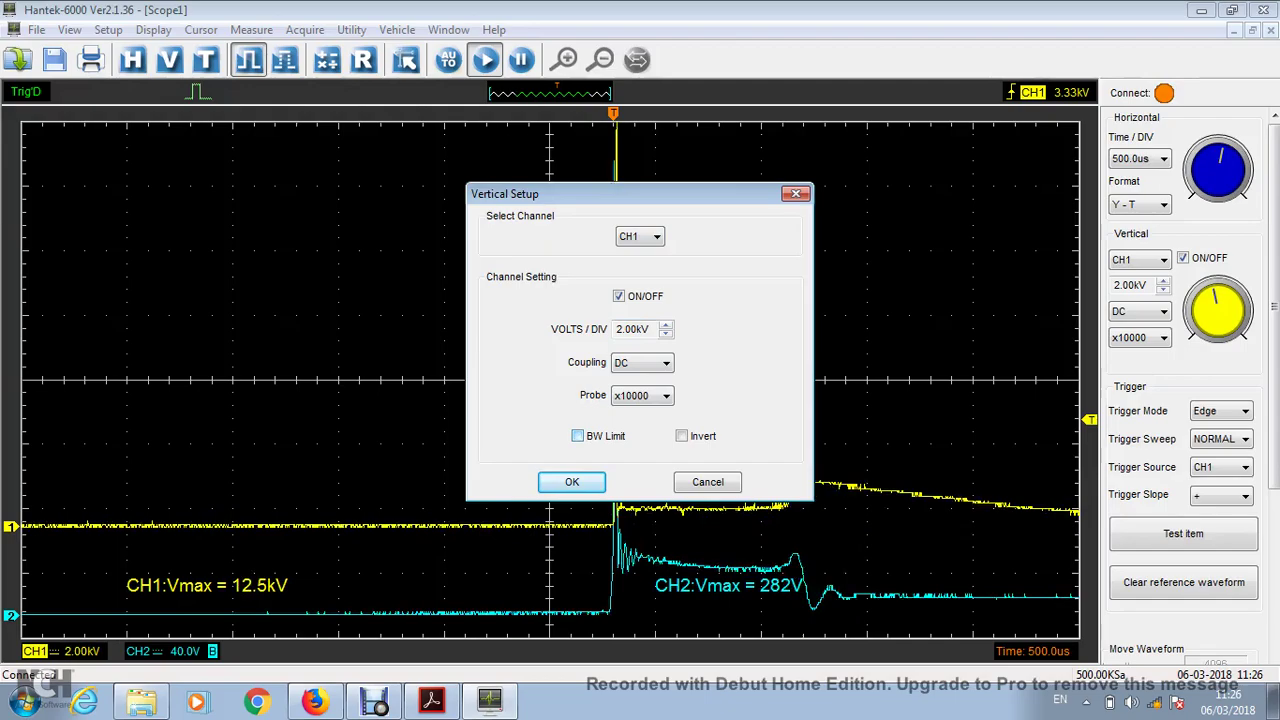
left_click(577, 436)
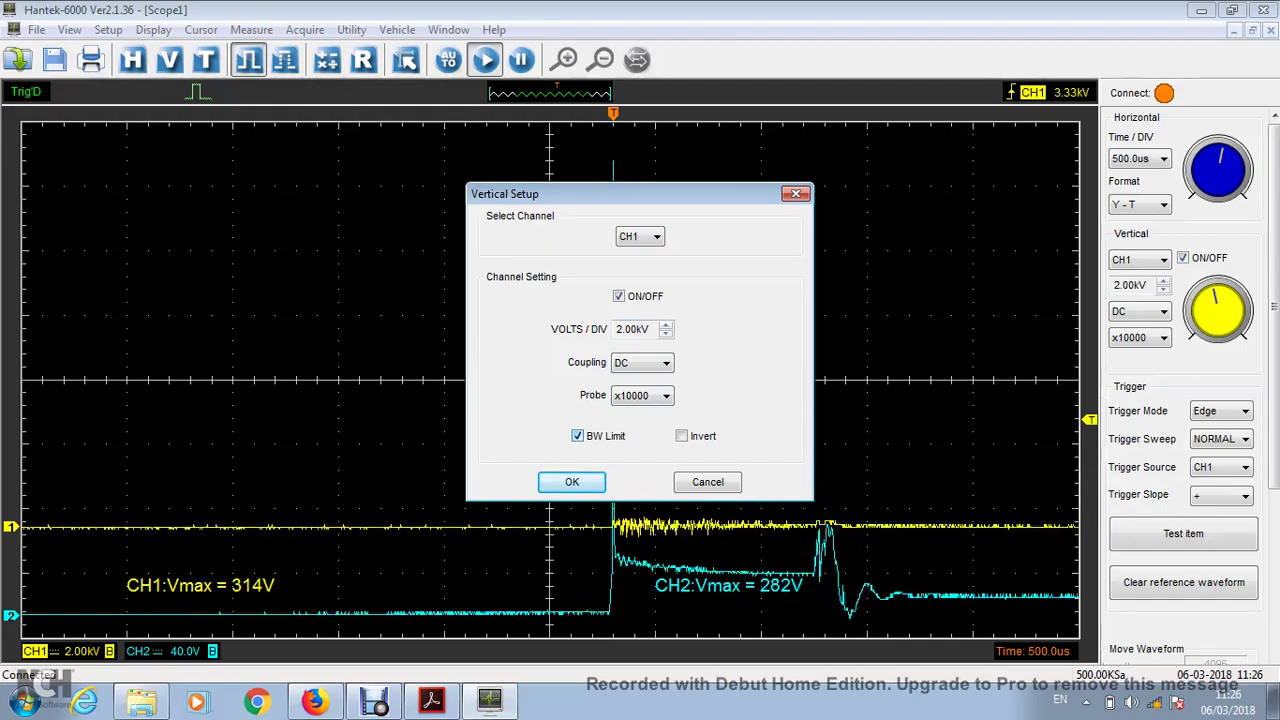
Enable BW Limit on CH2 too and close the vertical settings.
key("alt+Down")
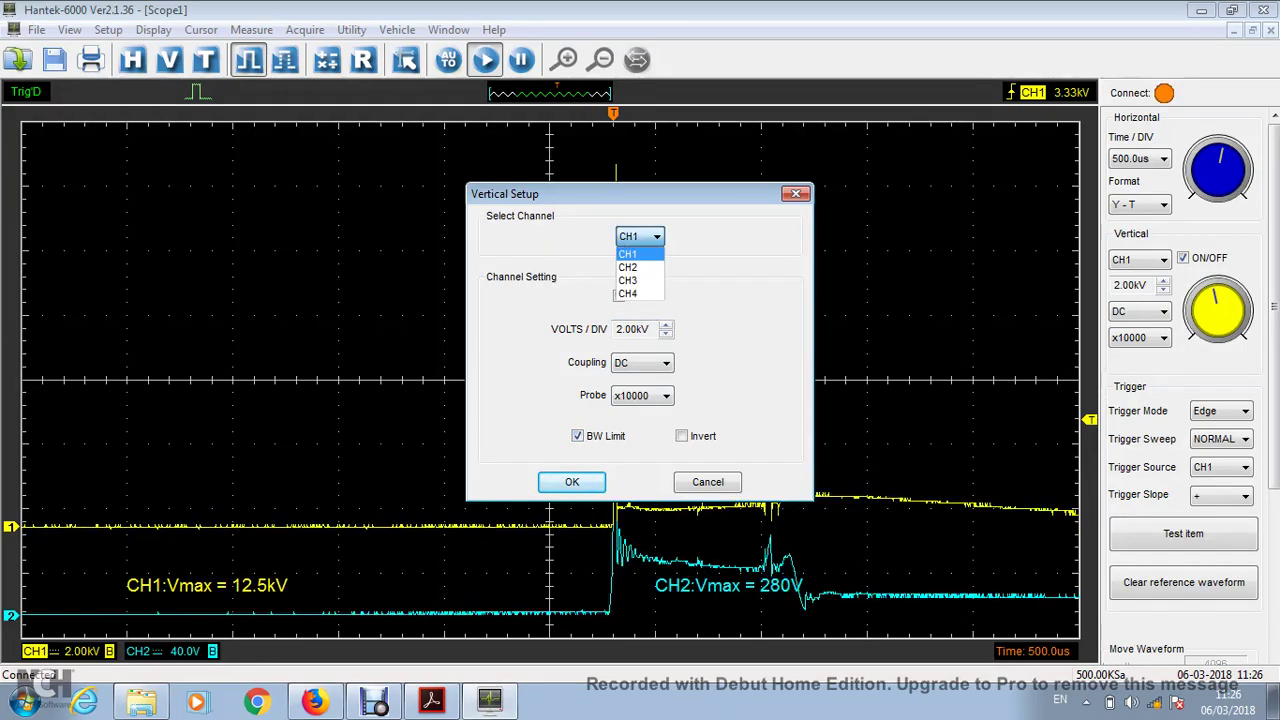
key("Down")
key("Return")
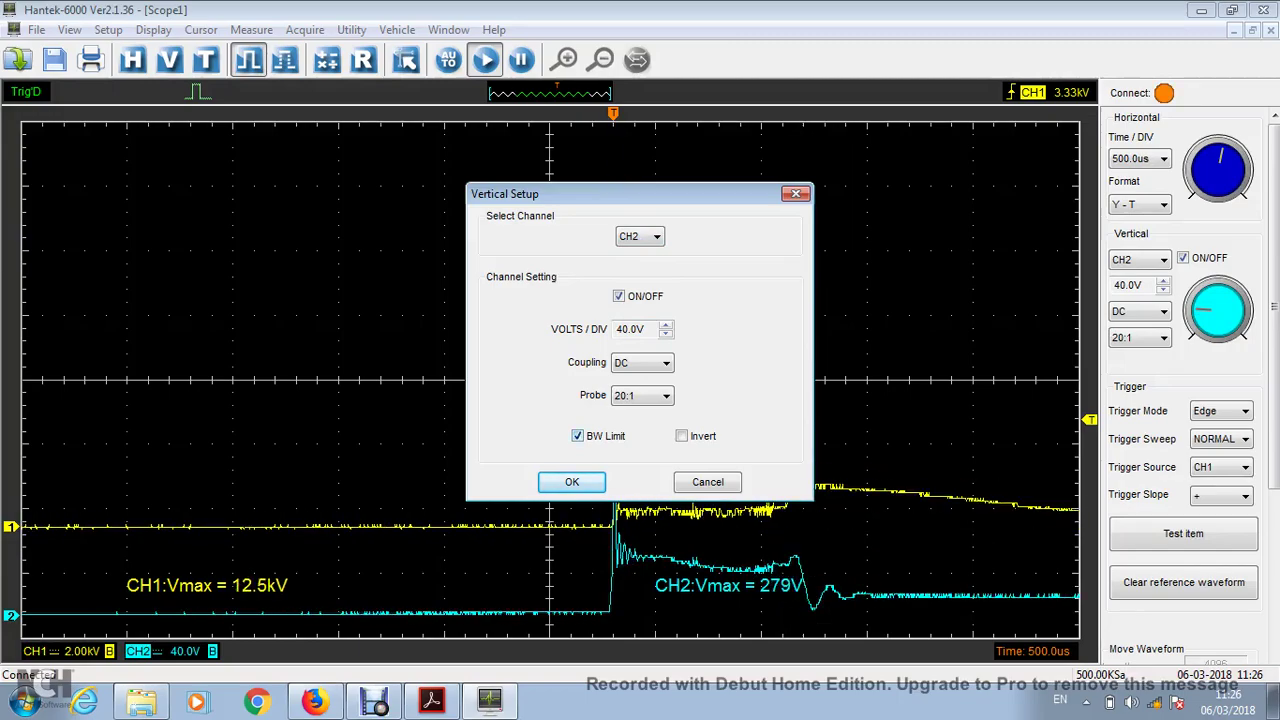
key("space")
key("space")
key("Return")
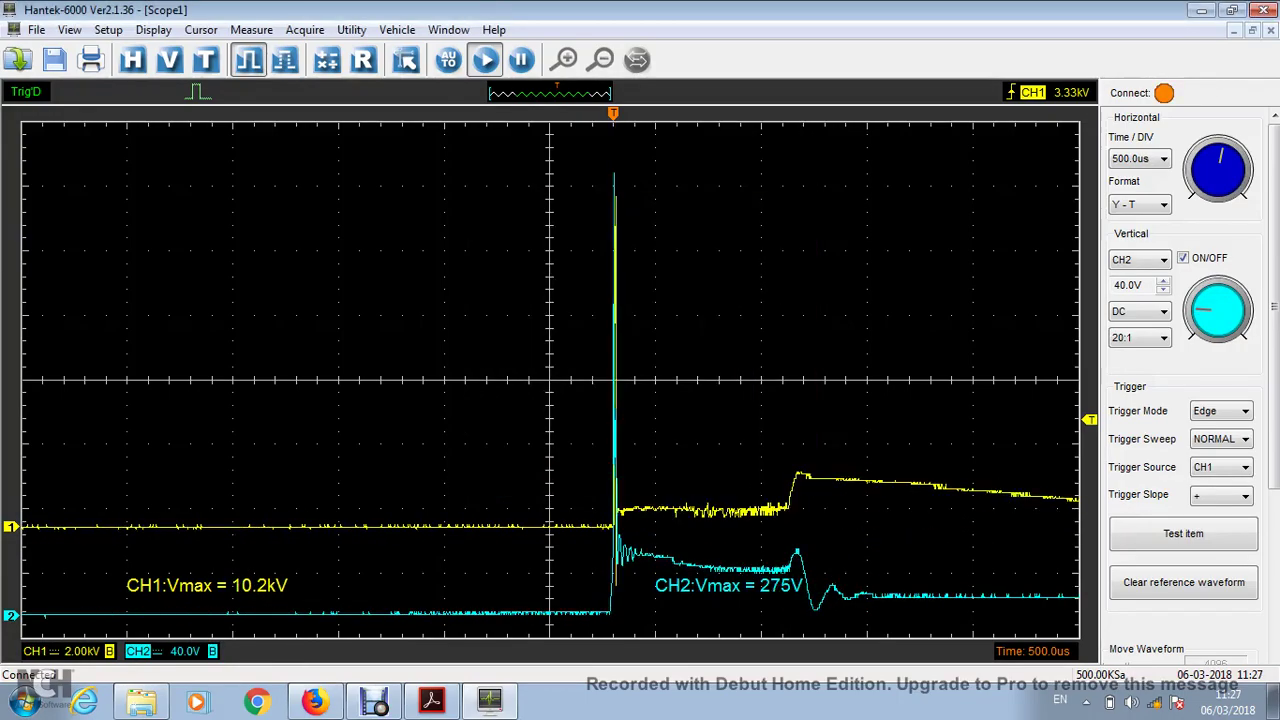